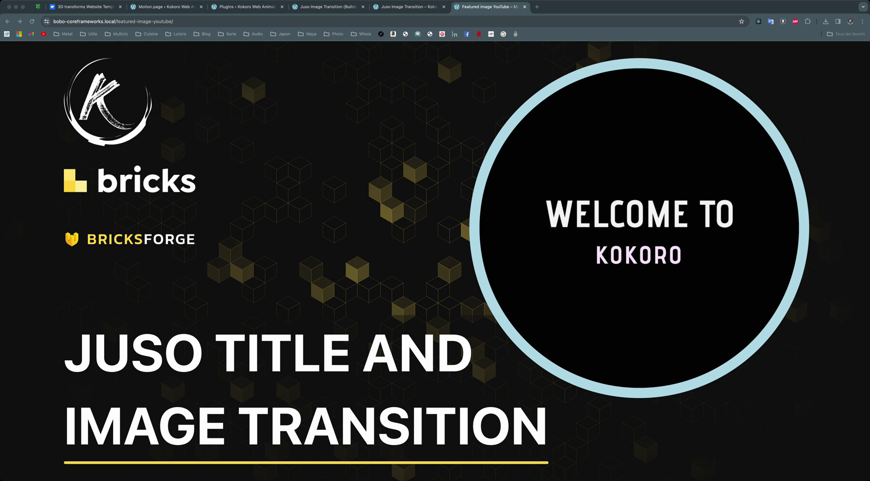
# Switch to the Juso Image Transition preview tab with the rotating WELCOME TO subtitle.
pyautogui.hotkey('ctrl', 'shift', 'Tab')
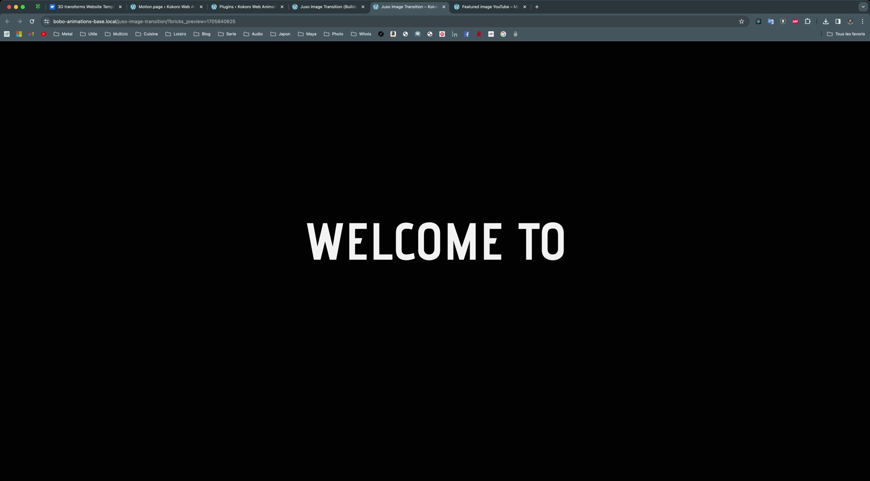
# Scroll down the preview to watch the pinned horizontal image slide play.
pyautogui.scroll(-2, 435, 272)
pyautogui.scroll(-2, 435, 272)
pyautogui.scroll(-2, 435, 272)
pyautogui.scroll(-1, 435, 272)
pyautogui.scroll(-1, 435, 272)
pyautogui.scroll(-2, 436, 272)
pyautogui.scroll(-2, 435, 272)
pyautogui.scroll(-2, 435, 272)
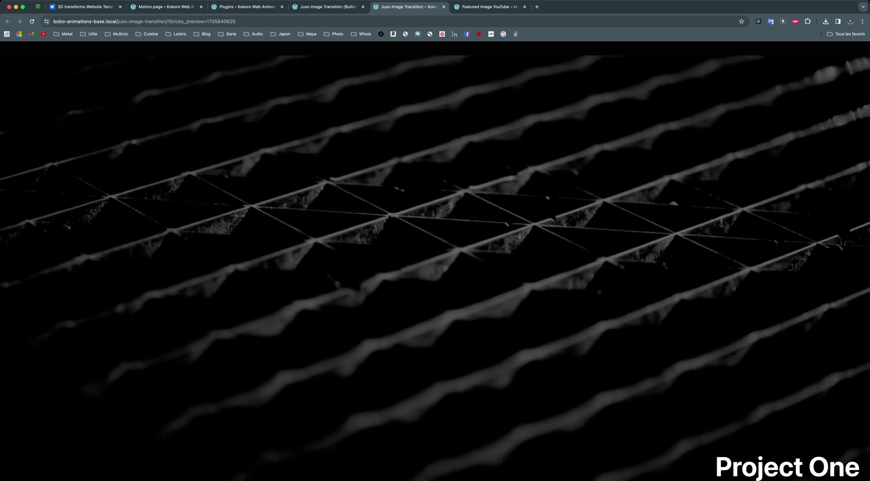
pyautogui.scroll(-2, 435, 272)
pyautogui.scroll(-2, 435, 272)
pyautogui.scroll(-2, 435, 272)
pyautogui.scroll(-2, 435, 272)
pyautogui.scroll(-1, 436, 272)
pyautogui.scroll(-2, 436, 272)
pyautogui.scroll(-2, 435, 272)
pyautogui.scroll(-2, 435, 272)
pyautogui.scroll(-2, 435, 272)
pyautogui.scroll(-1, 435, 272)
pyautogui.scroll(-2, 435, 272)
pyautogui.scroll(-2, 435, 272)
pyautogui.scroll(-2, 435, 272)
pyautogui.scroll(-2, 435, 272)
pyautogui.scroll(-2, 435, 272)
pyautogui.scroll(-2, 435, 272)
pyautogui.scroll(-2, 435, 272)
pyautogui.scroll(-1, 435, 272)
pyautogui.scroll(-2, 436, 272)
pyautogui.scroll(-2, 435, 272)
pyautogui.scroll(-2, 435, 272)
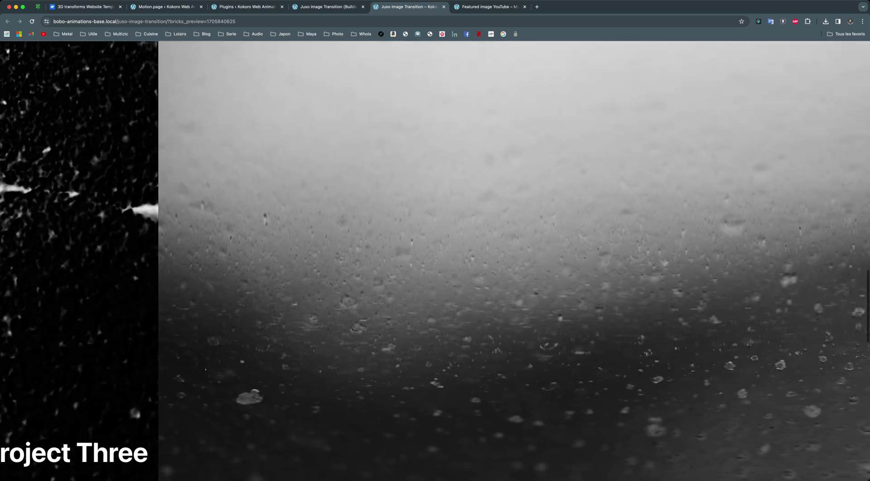
pyautogui.scroll(-2, 435, 272)
pyautogui.scroll(-2, 435, 272)
pyautogui.scroll(-2, 435, 272)
pyautogui.scroll(-2, 435, 272)
pyautogui.scroll(-2, 435, 272)
pyautogui.scroll(-2, 435, 272)
pyautogui.scroll(-2, 435, 272)
pyautogui.scroll(-2, 435, 272)
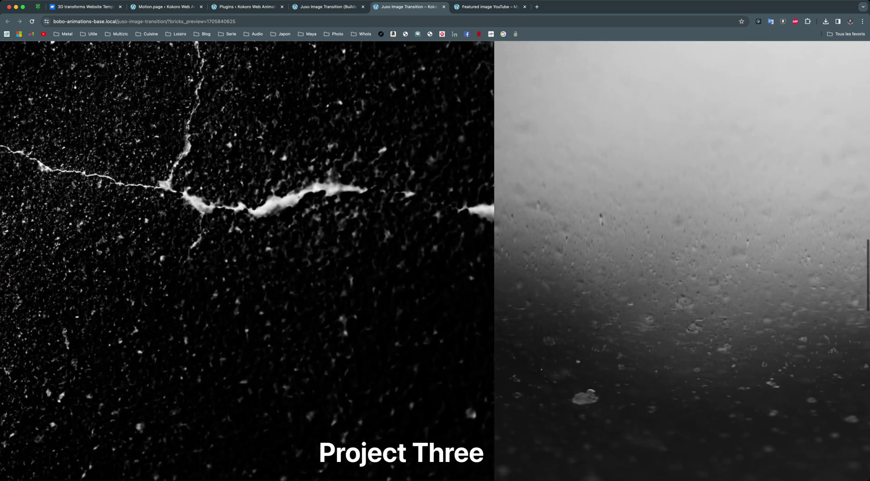
# Scroll back up and switch to the Juso Image Transition (Builder) tab.
pyautogui.scroll(3, 435, 261)
pyautogui.scroll(3, 435, 261)
pyautogui.scroll(3, 435, 261)
pyautogui.scroll(2, 435, 261)
pyautogui.scroll(2, 435, 261)
pyautogui.scroll(2, 435, 261)
pyautogui.scroll(3, 435, 261)
pyautogui.scroll(3, 435, 261)
pyautogui.scroll(2, 435, 261)
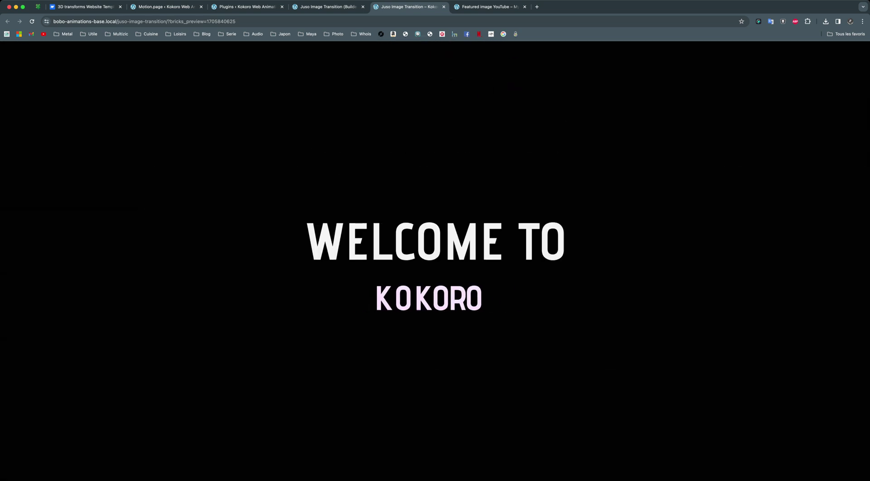
pyautogui.hotkey('ctrl', 'shift', 'Tab')
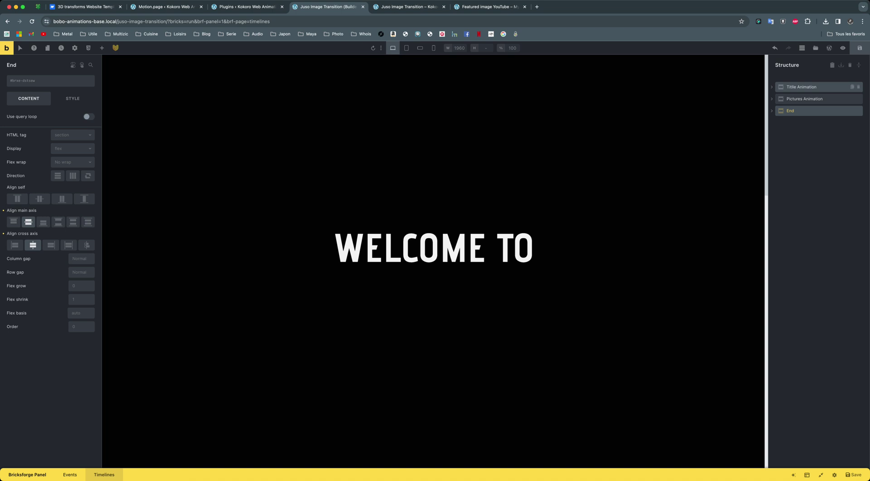
# Expand Tittle Animation, its Container and the Titles wrapper in the Structure panel.
pyautogui.click(802, 87)
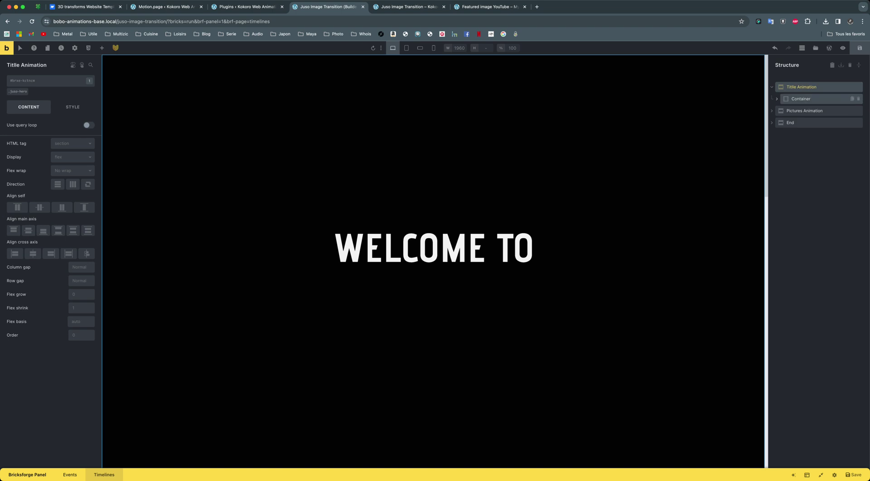
pyautogui.click(801, 99)
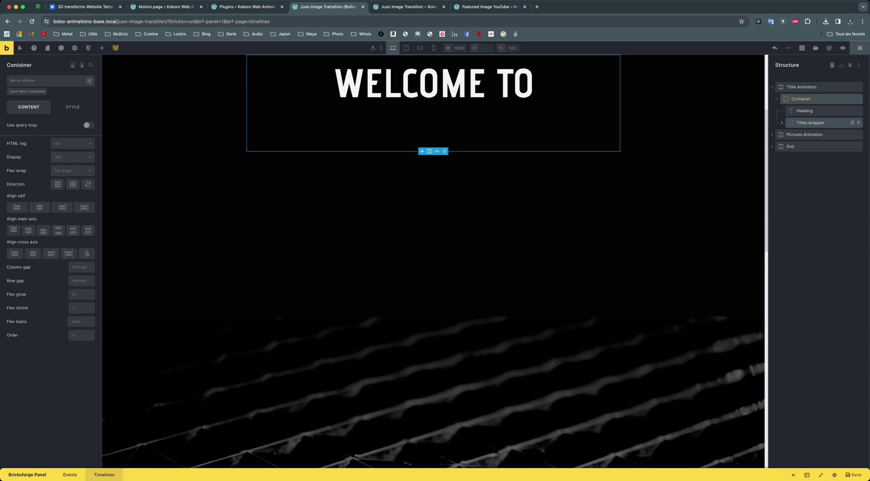
pyautogui.click(810, 122)
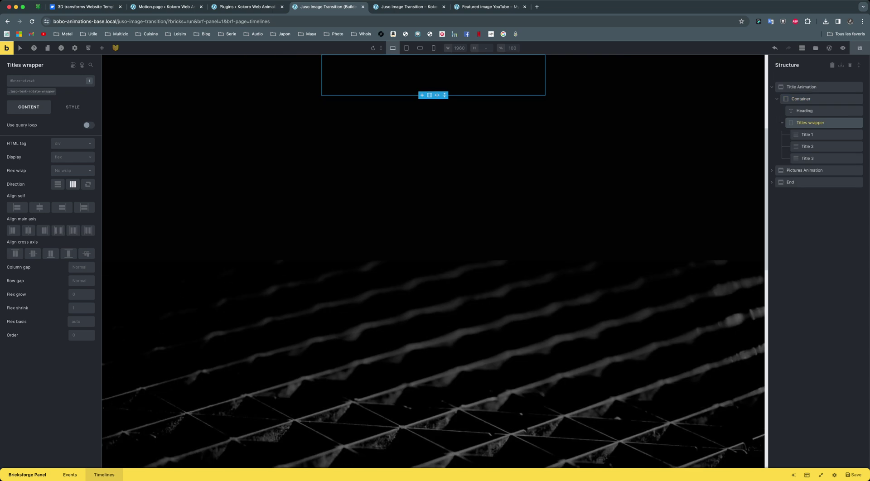
# Review Title 1's absolute-positioned .juso-hero-text-rotate layout, then the .juso-text-rotate-wrapper class.
pyautogui.click(808, 135)
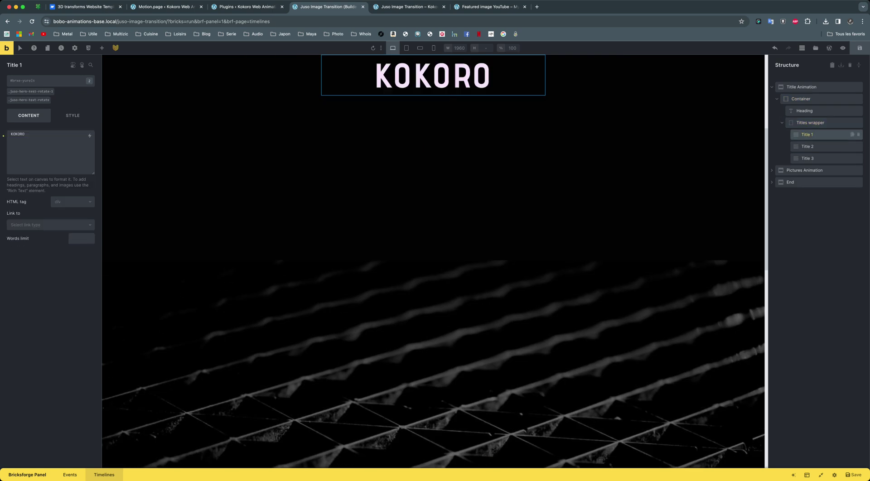
pyautogui.click(73, 115)
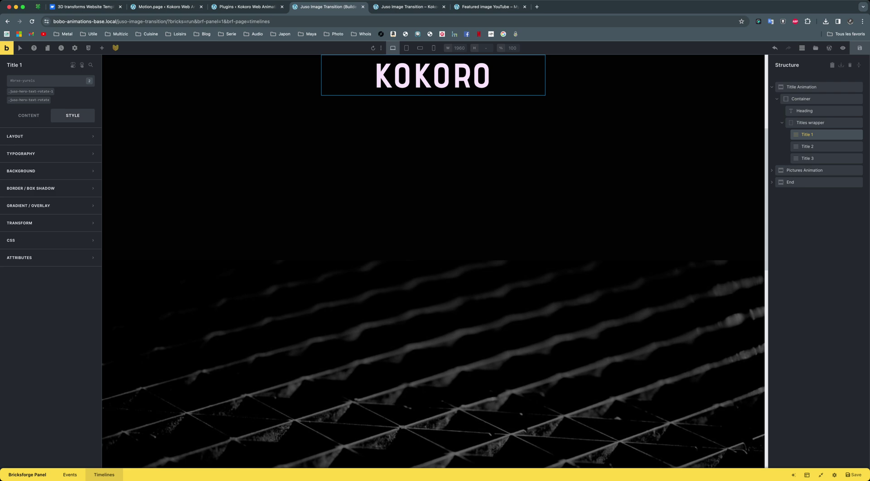
pyautogui.click(29, 100)
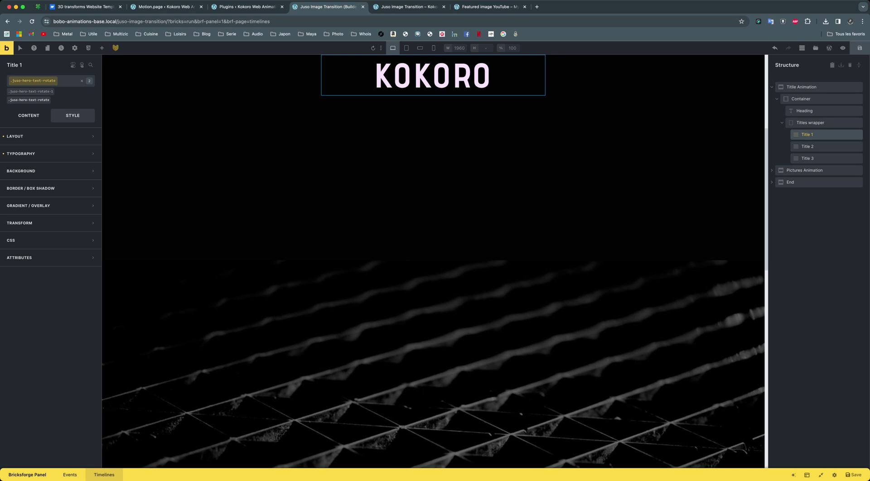
pyautogui.click(27, 136)
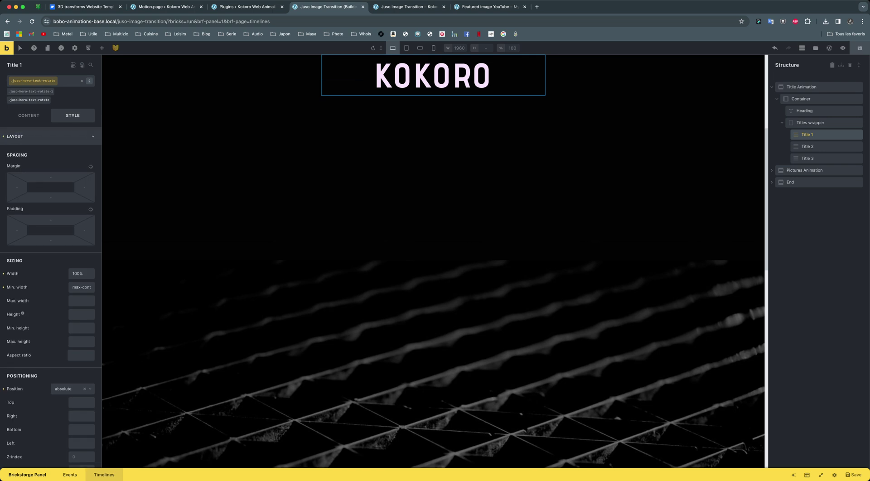
pyautogui.scroll(2, 434, 262)
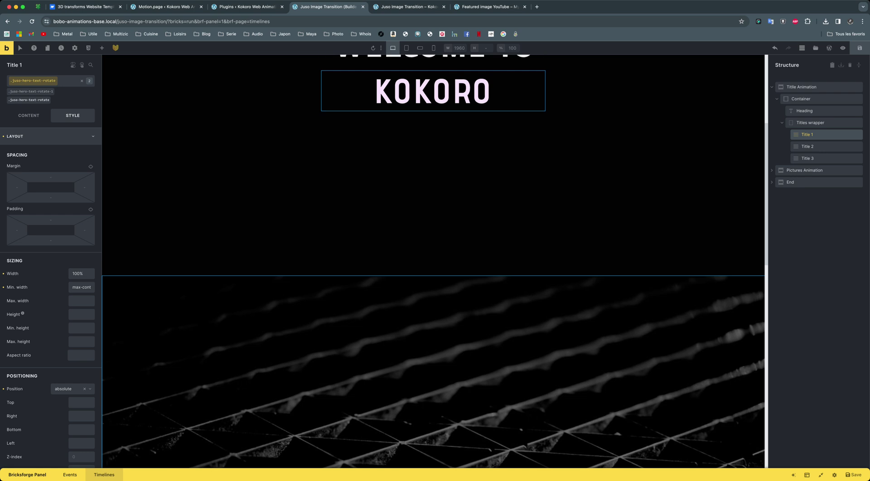
pyautogui.click(810, 123)
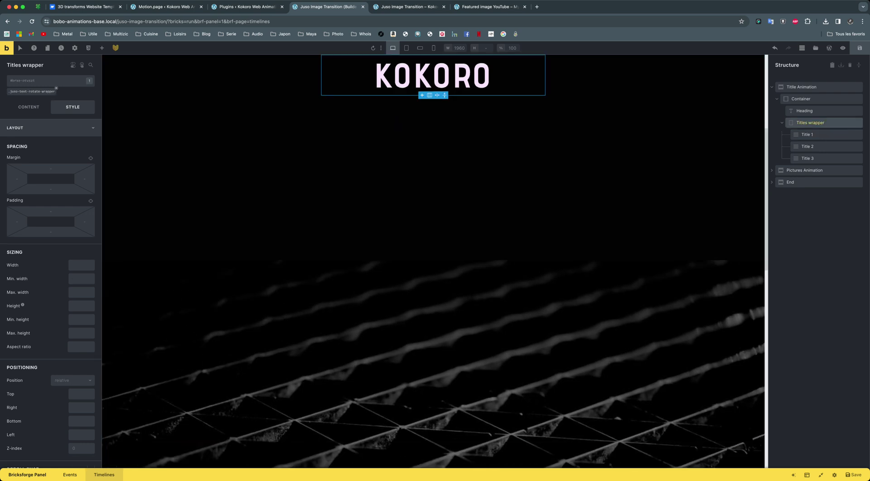
pyautogui.click(32, 91)
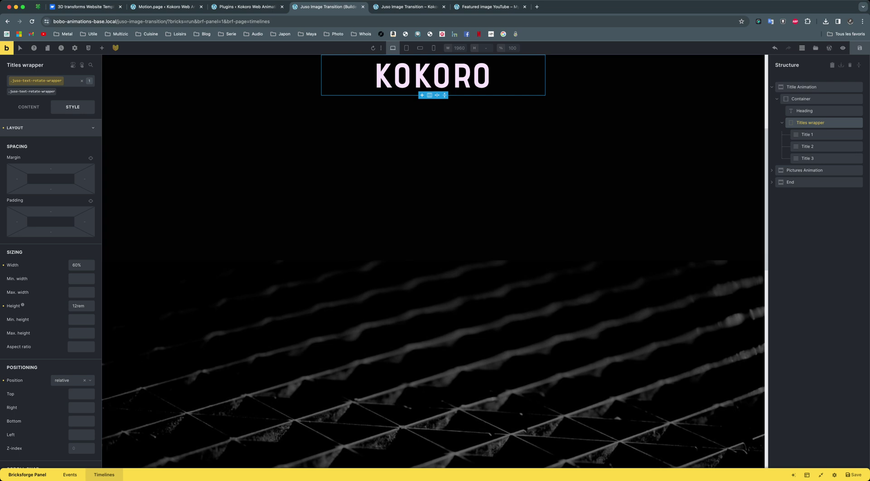
# Check Title 1's Advent Pro 700 typography, then reselect the Titles wrapper.
pyautogui.click(811, 134)
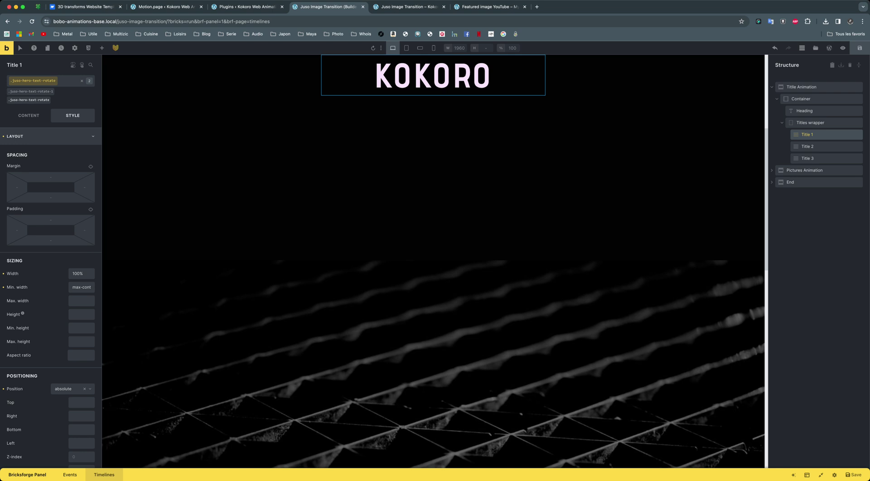
pyautogui.click(46, 136)
pyautogui.click(21, 154)
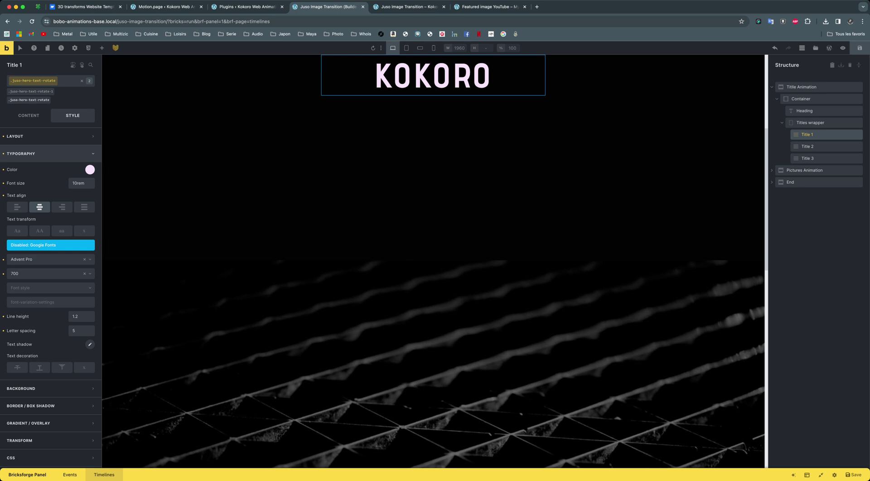
pyautogui.scroll(2, 434, 262)
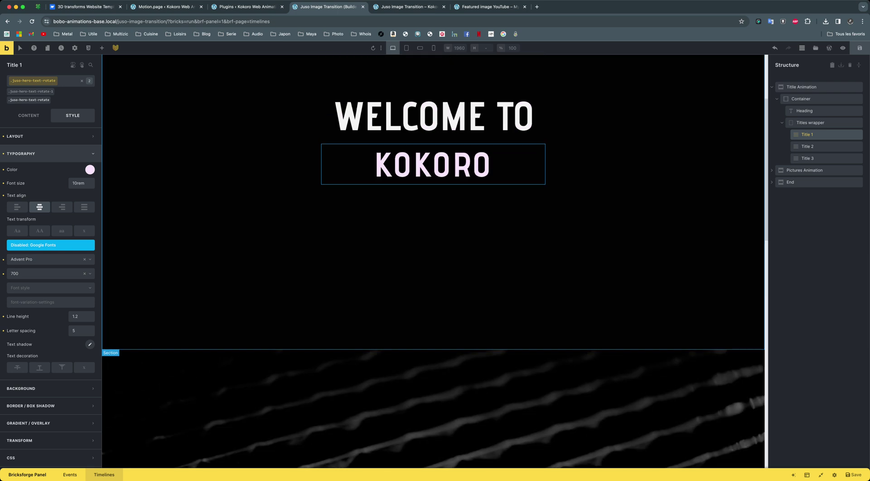
pyautogui.click(812, 122)
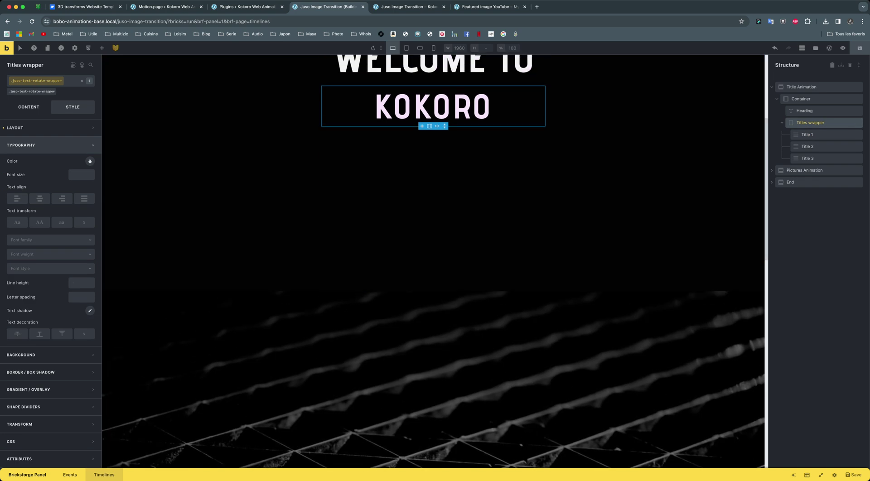
# Show the Titles wrapper's layout, then open Title 3 and view WELCOME TO above it.
pyautogui.click(27, 128)
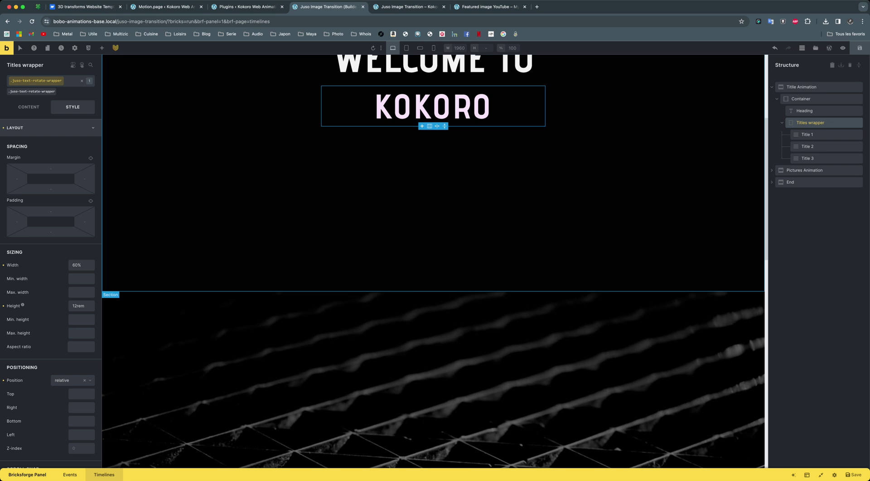
pyautogui.click(808, 159)
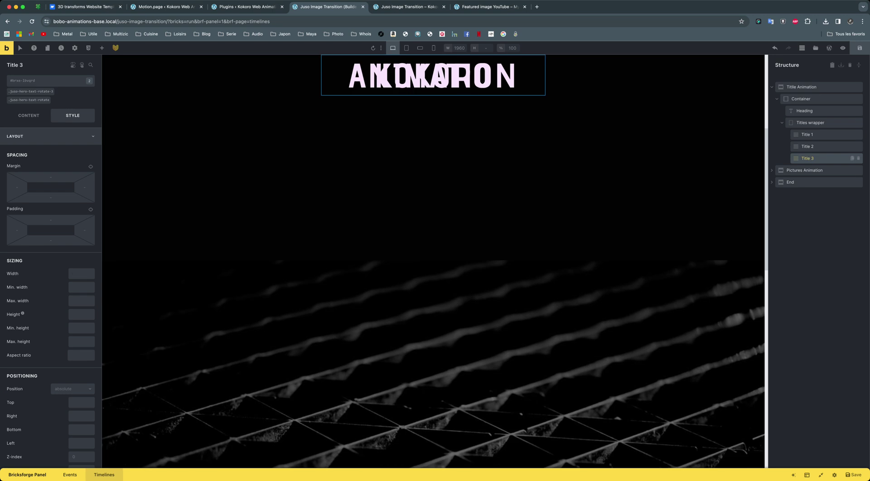
pyautogui.scroll(3, 433, 261)
pyautogui.scroll(1, 433, 262)
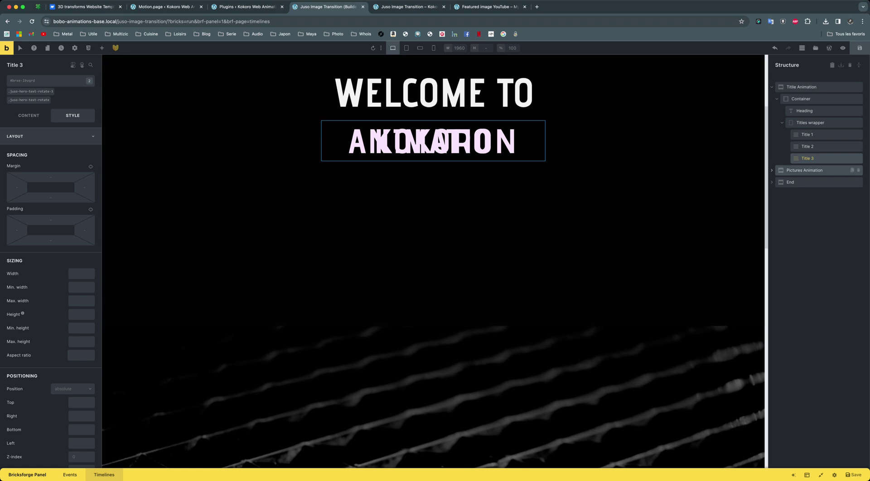
# Drill into Pictures Animation > Pictures wrapper and select Picture 1, scrolling its view.
pyautogui.click(812, 170)
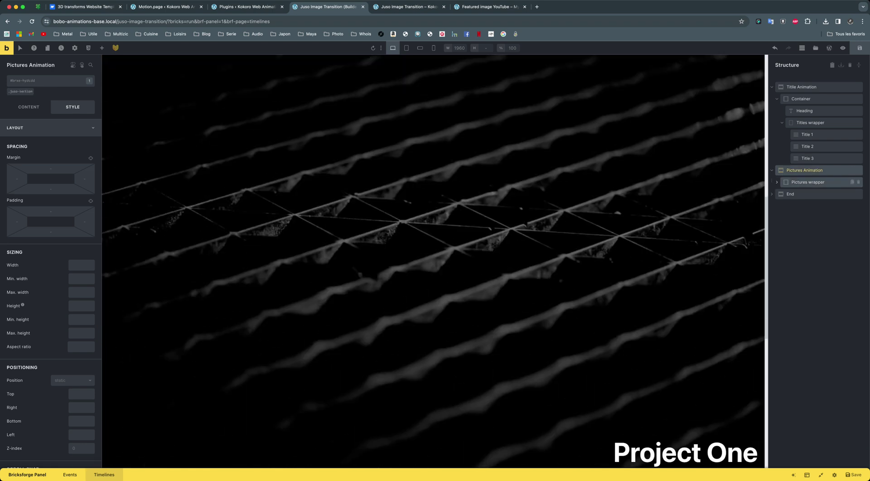
pyautogui.click(812, 182)
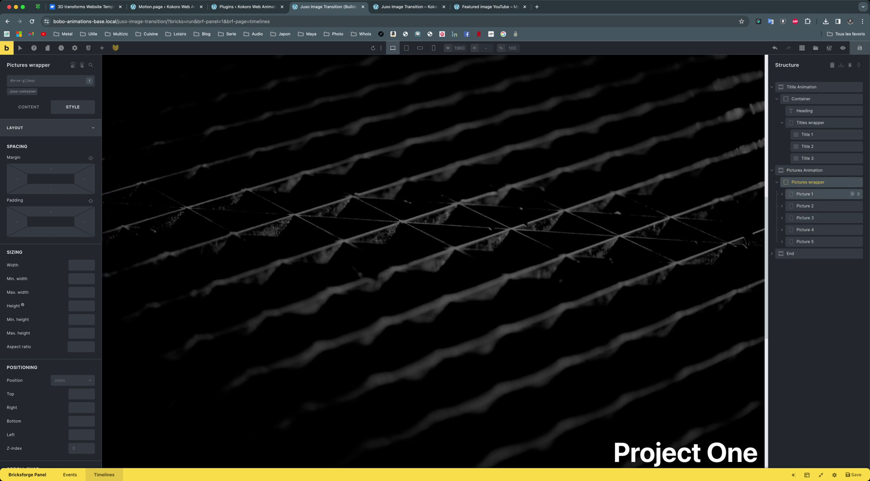
pyautogui.click(811, 194)
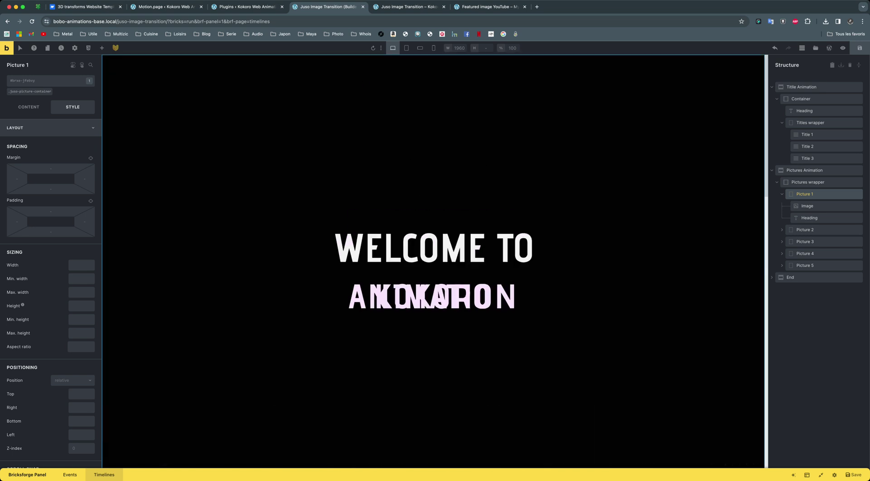
pyautogui.scroll(-5, 433, 262)
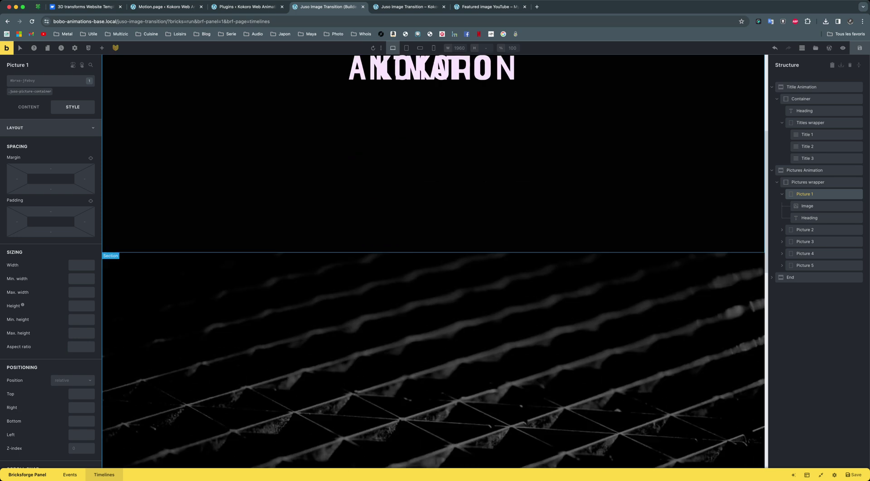
pyautogui.scroll(-2, 434, 262)
pyautogui.scroll(10, 433, 262)
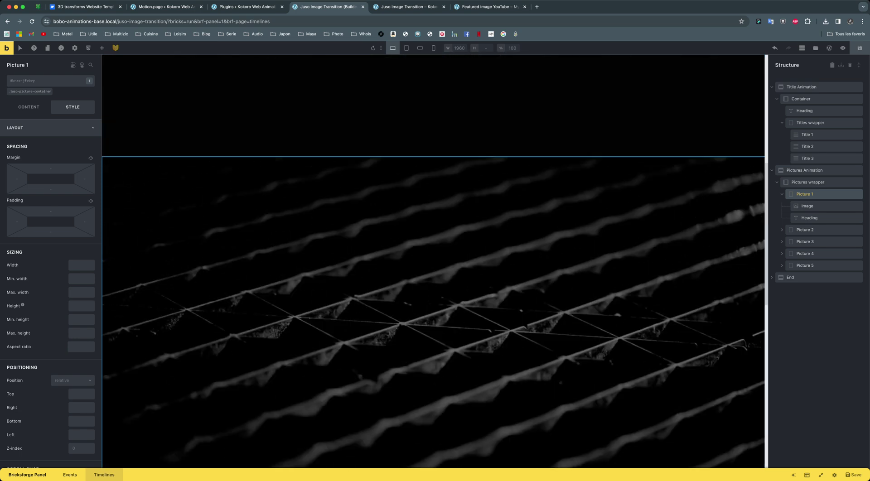
pyautogui.scroll(4, 433, 262)
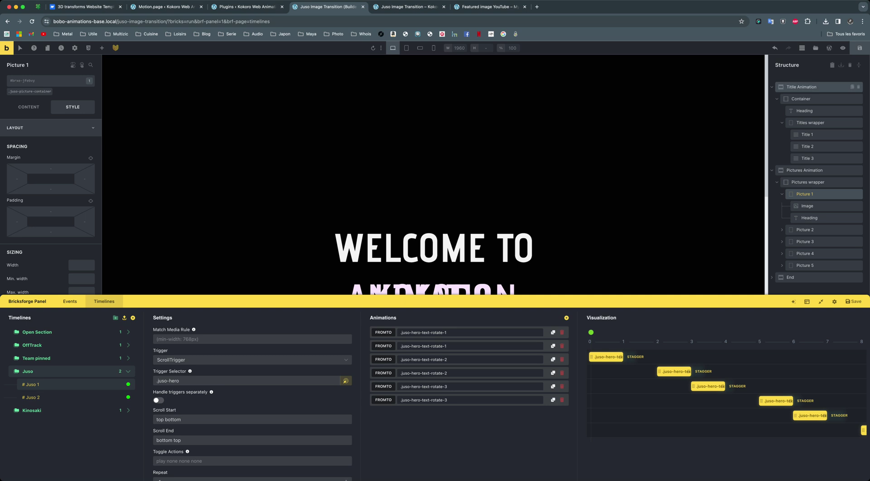
# Check the Juso 1 trigger selector .juso-hero, leaving it unchanged.
pyautogui.click(247, 381)
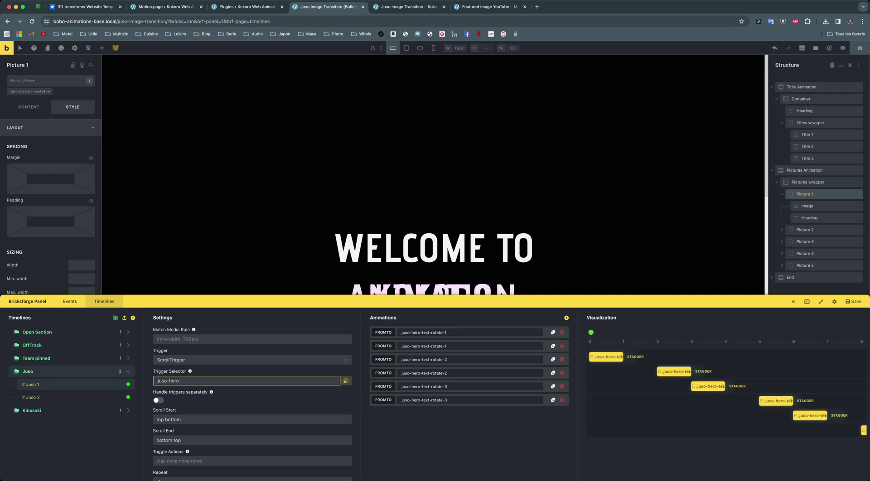
pyautogui.press('Escape')
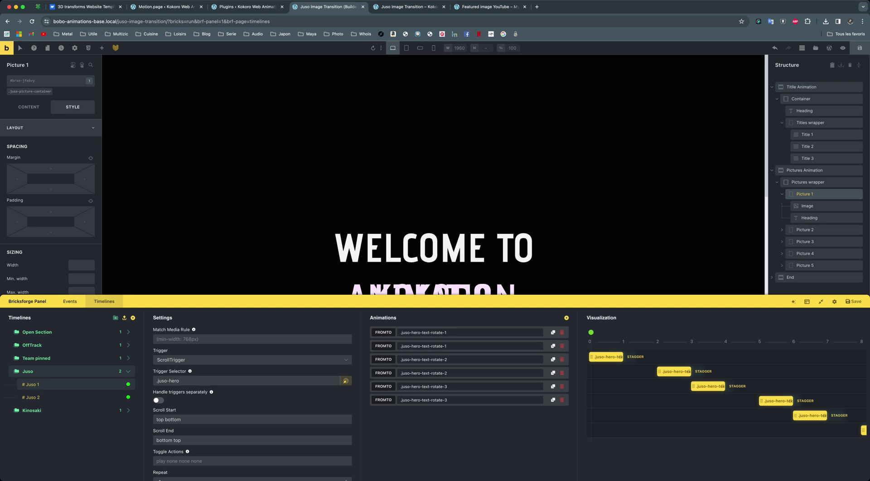
pyautogui.click(252, 381)
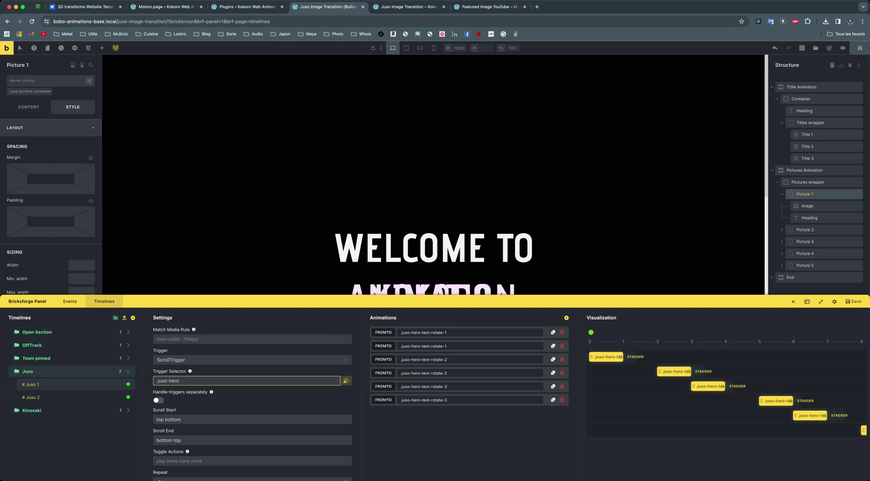
pyautogui.scroll(-2, 252, 394)
pyautogui.scroll(-2, 252, 394)
pyautogui.scroll(-1, 252, 394)
pyautogui.scroll(-1, 252, 394)
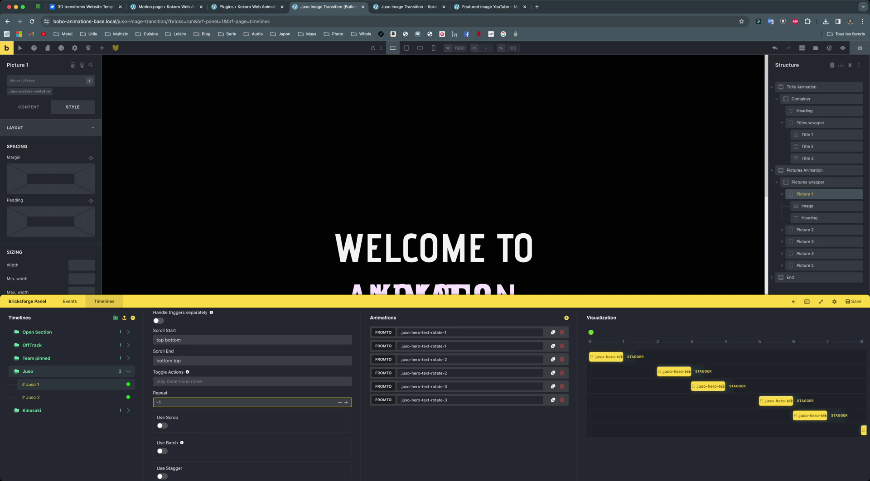
# Scroll down through repeat settings to Loading Conditions showing page 104.
pyautogui.scroll(-1, 252, 395)
pyautogui.scroll(-2, 252, 395)
pyautogui.scroll(-1, 253, 394)
pyautogui.scroll(-1, 252, 395)
pyautogui.scroll(-1, 252, 394)
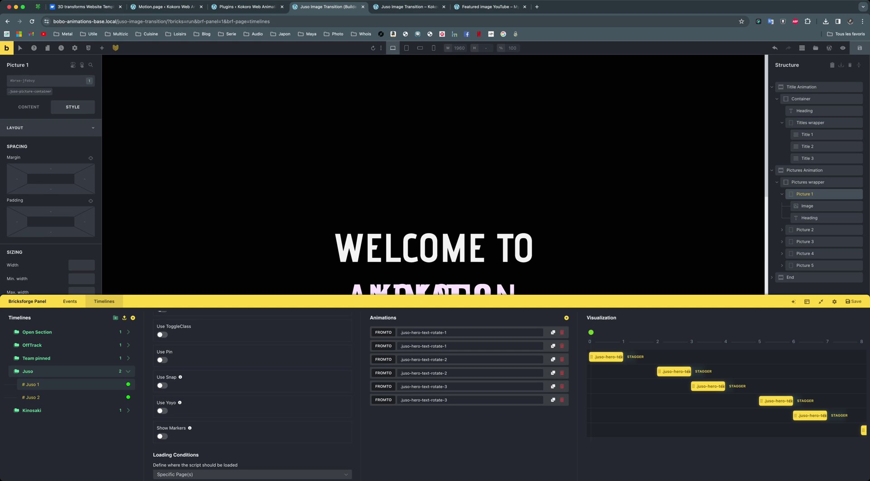
pyautogui.scroll(-1, 252, 395)
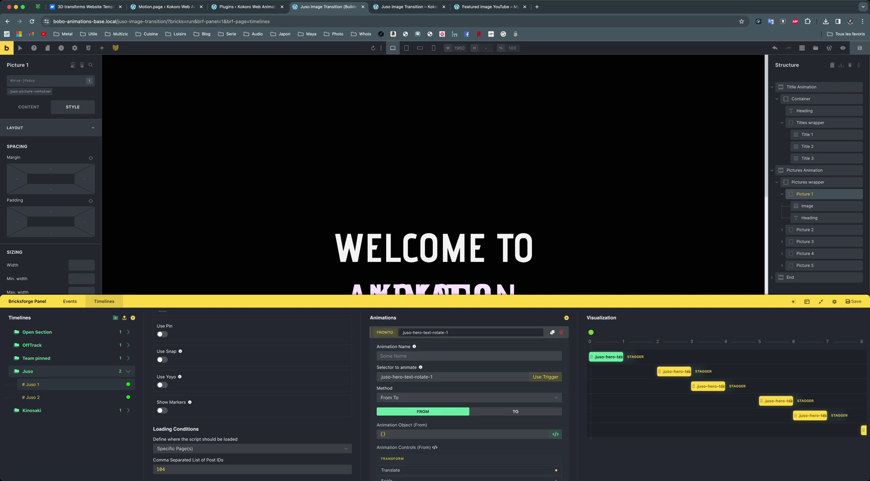
# Scroll through the first fromTo animation's From settings.
pyautogui.scroll(-3, 469, 394)
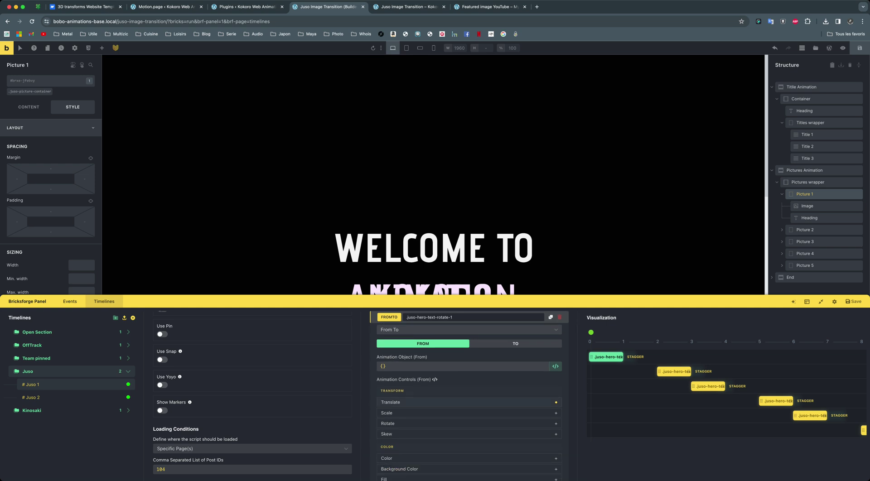
pyautogui.scroll(-5, 469, 403)
pyautogui.scroll(-5, 469, 404)
pyautogui.scroll(-5, 469, 403)
pyautogui.scroll(-5, 469, 403)
pyautogui.scroll(-2, 469, 404)
pyautogui.scroll(-2, 469, 403)
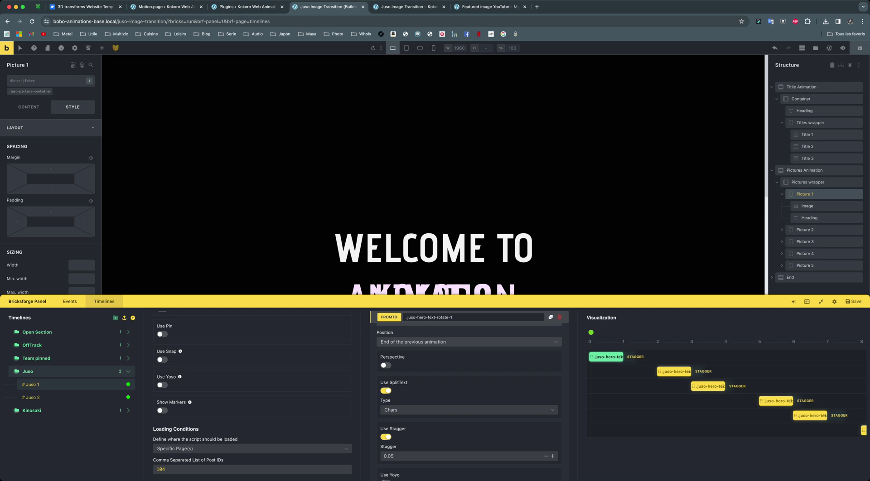
pyautogui.scroll(-1, 469, 443)
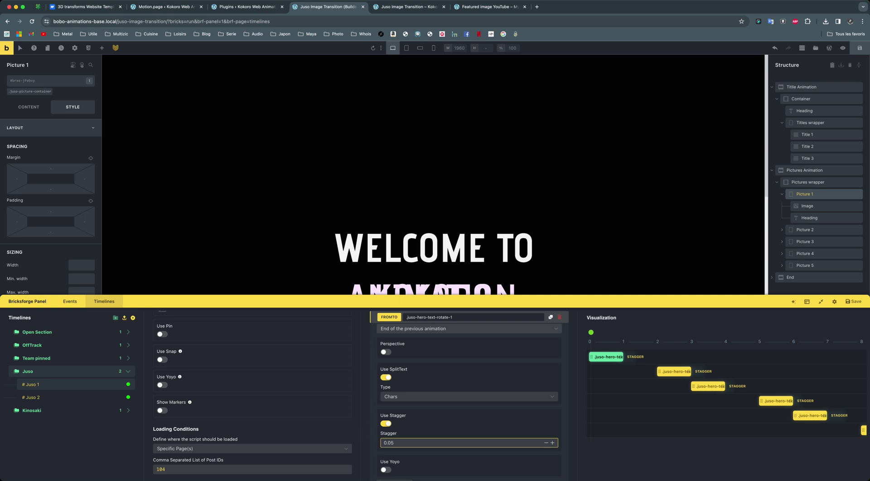
pyautogui.scroll(-5, 470, 444)
pyautogui.scroll(-5, 469, 443)
pyautogui.scroll(-3, 469, 443)
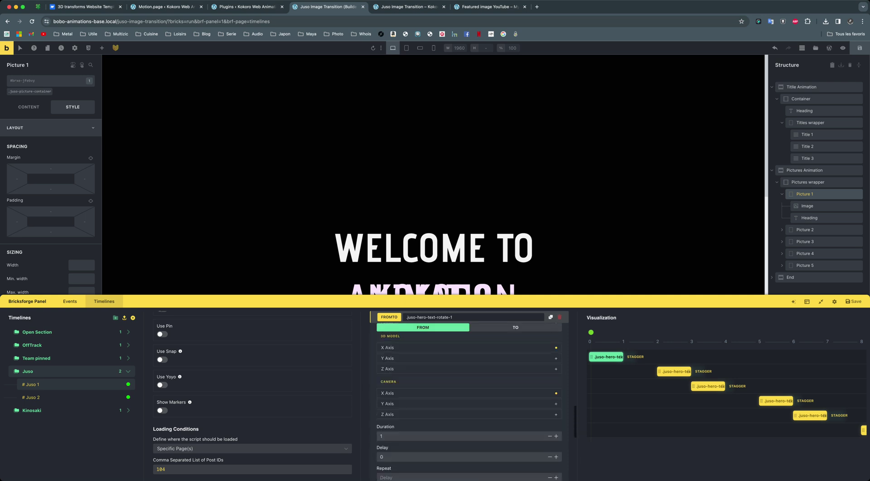
pyautogui.scroll(3, 469, 406)
pyautogui.scroll(3, 469, 406)
pyautogui.scroll(3, 469, 405)
pyautogui.scroll(3, 469, 405)
pyautogui.scroll(2, 469, 399)
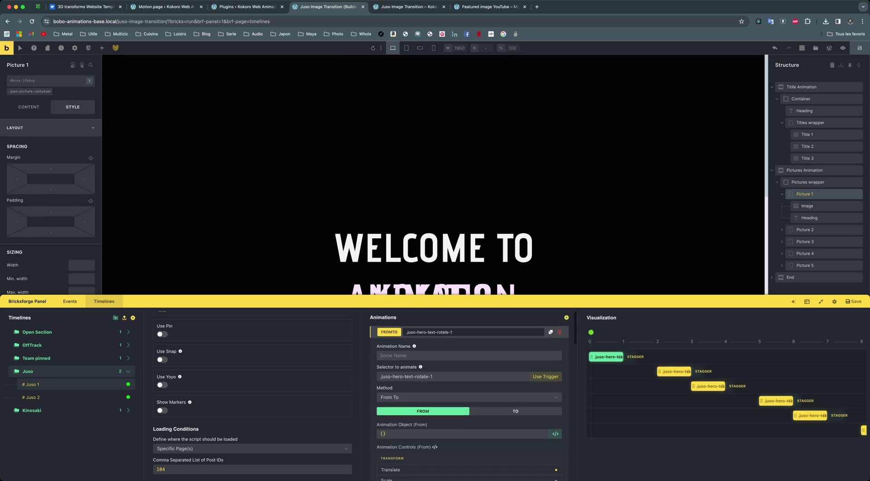
pyautogui.scroll(2, 469, 399)
# Confirm From translate X 1300% and To X 0, then collapse the animation editor.
pyautogui.click(408, 439)
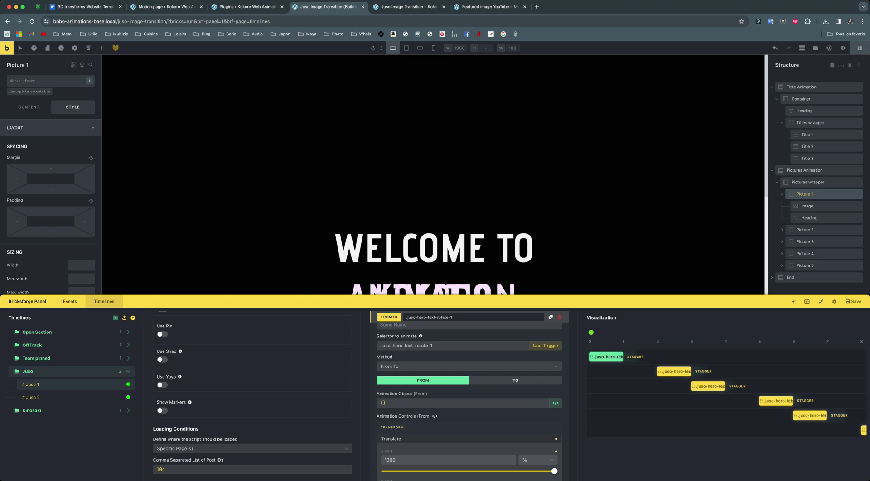
pyautogui.scroll(-1, 469, 399)
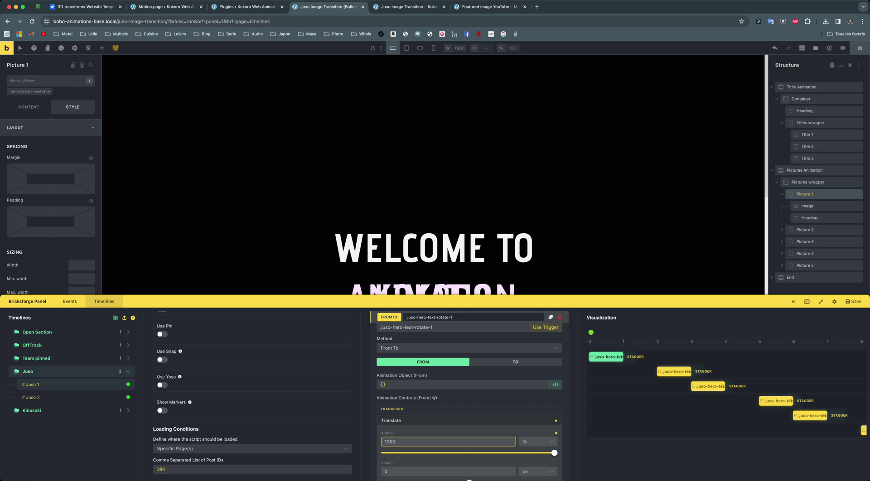
pyautogui.click(515, 362)
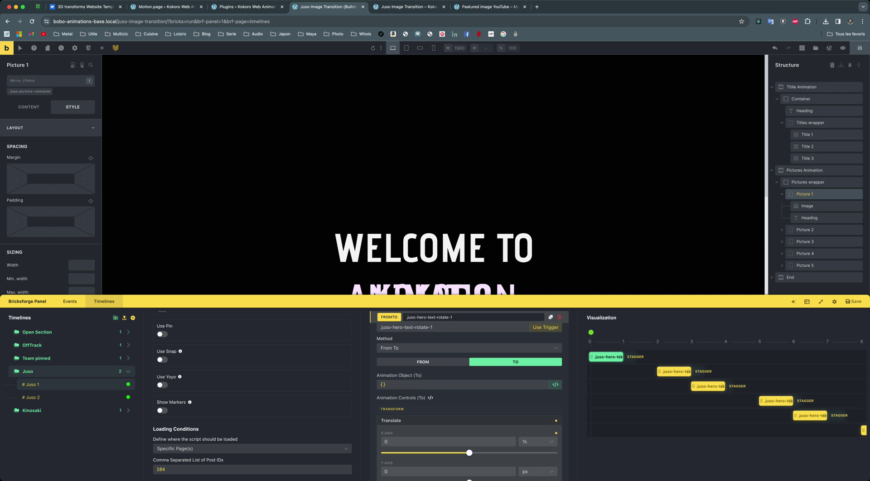
pyautogui.press('Escape')
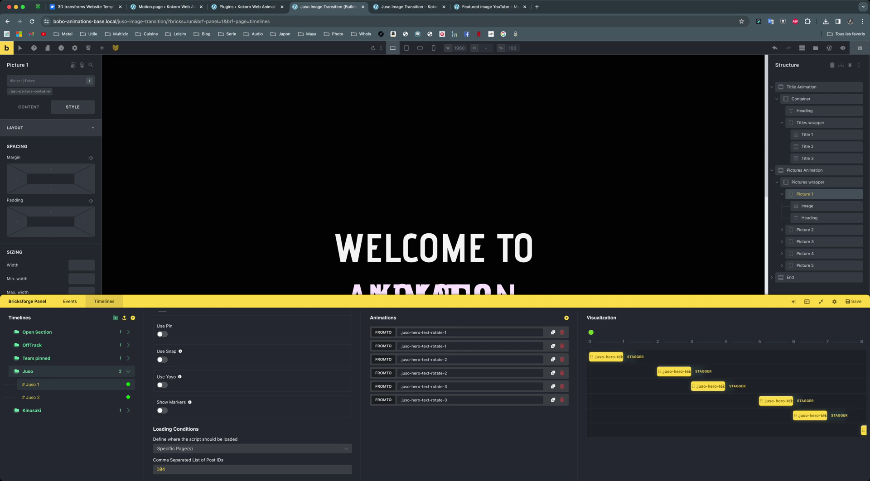
# Open the second text-rotate animation and scroll down its settings.
pyautogui.click(469, 346)
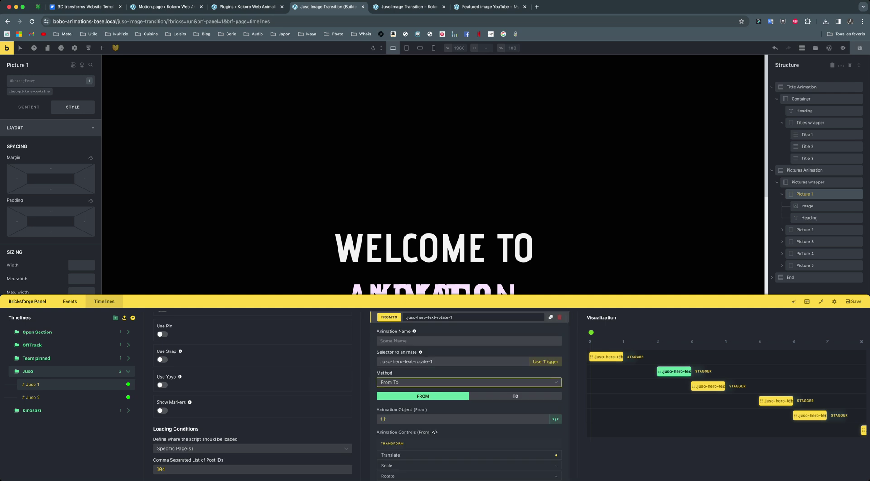
pyautogui.scroll(-5, 469, 399)
pyautogui.scroll(-5, 469, 399)
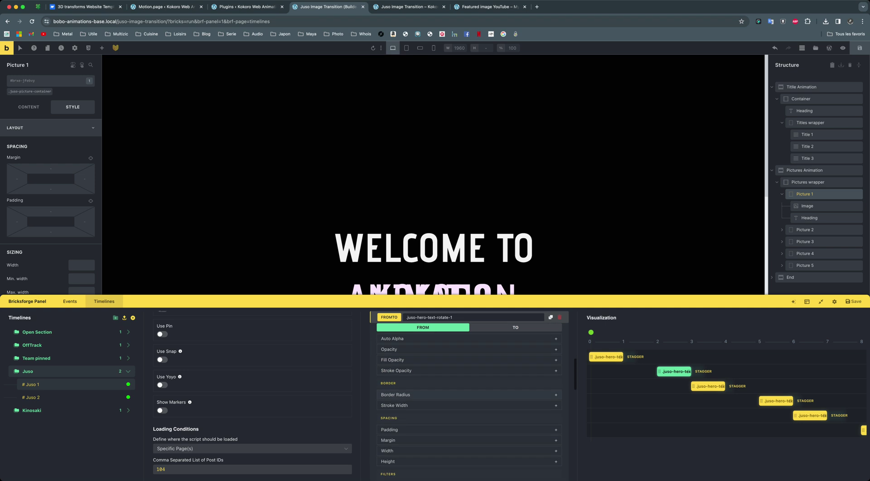
pyautogui.scroll(-3, 469, 399)
pyautogui.scroll(-3, 469, 399)
pyautogui.scroll(-3, 469, 399)
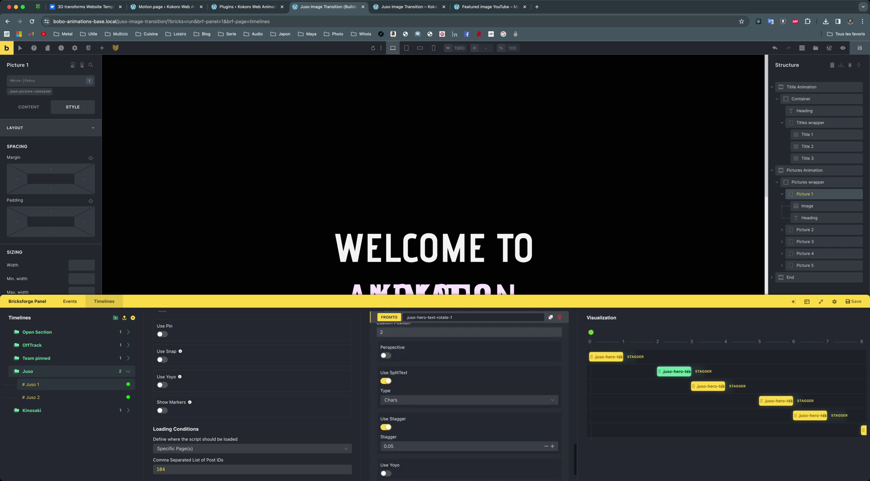
pyautogui.scroll(-1, 469, 399)
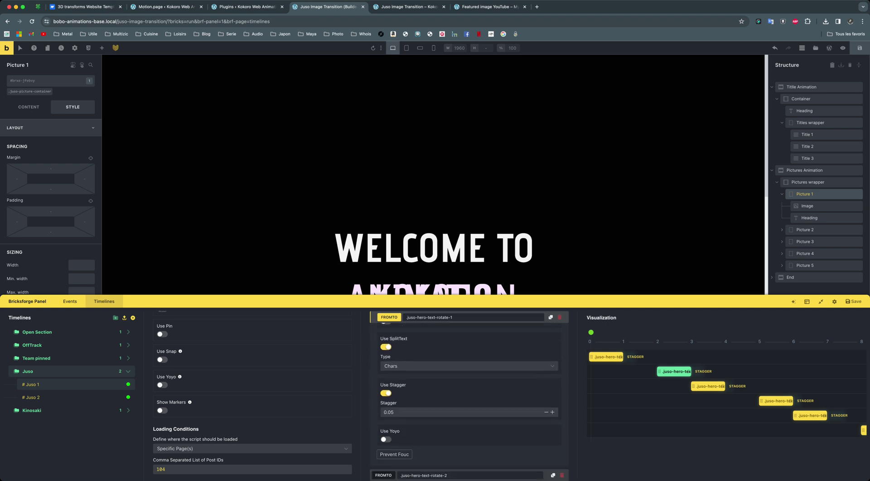
# Scroll back up and view the animation's To translate of X -1300%.
pyautogui.scroll(2, 469, 399)
pyautogui.scroll(2, 469, 399)
pyautogui.scroll(2, 469, 399)
pyautogui.scroll(2, 469, 399)
pyautogui.scroll(2, 469, 399)
pyautogui.scroll(2, 470, 399)
pyautogui.scroll(2, 469, 399)
pyautogui.scroll(2, 469, 399)
pyautogui.scroll(1, 469, 399)
pyautogui.scroll(2, 469, 399)
pyautogui.scroll(2, 469, 399)
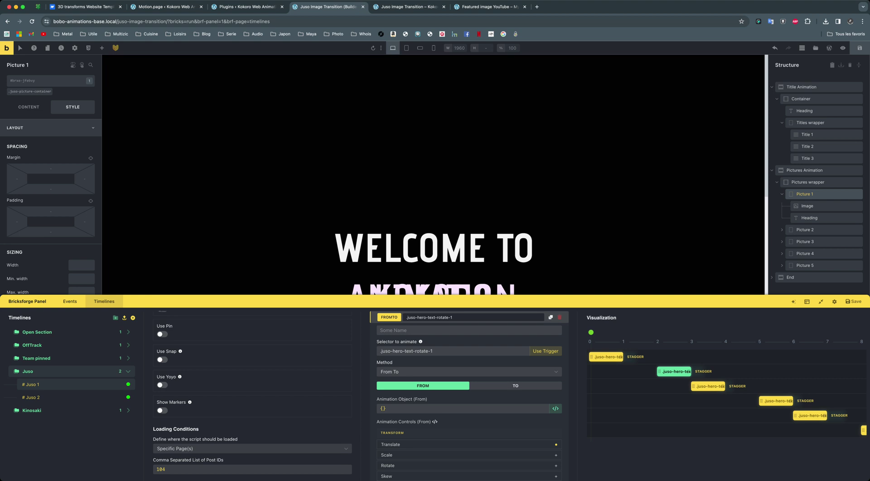
pyautogui.click(515, 386)
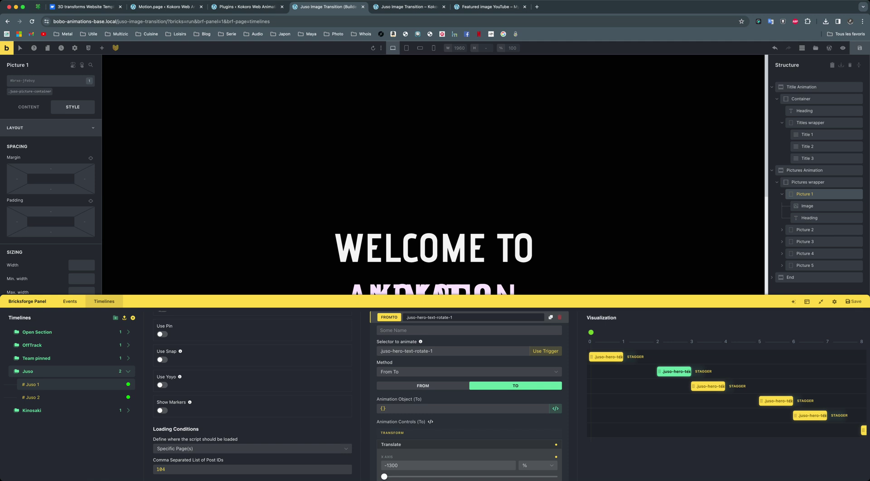
pyautogui.click(607, 357)
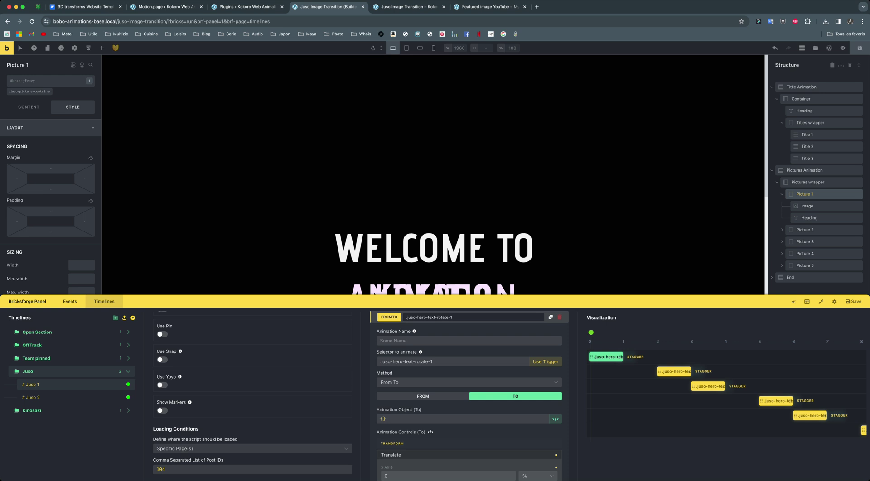
pyautogui.click(674, 372)
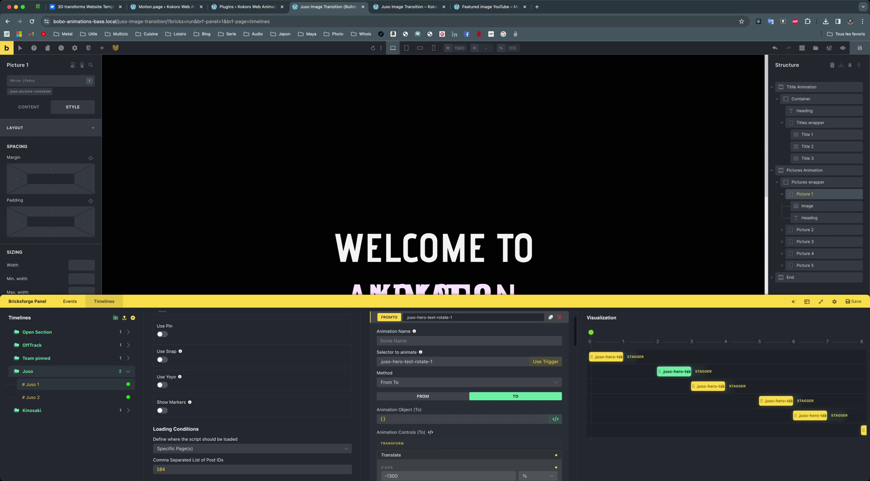
pyautogui.click(607, 357)
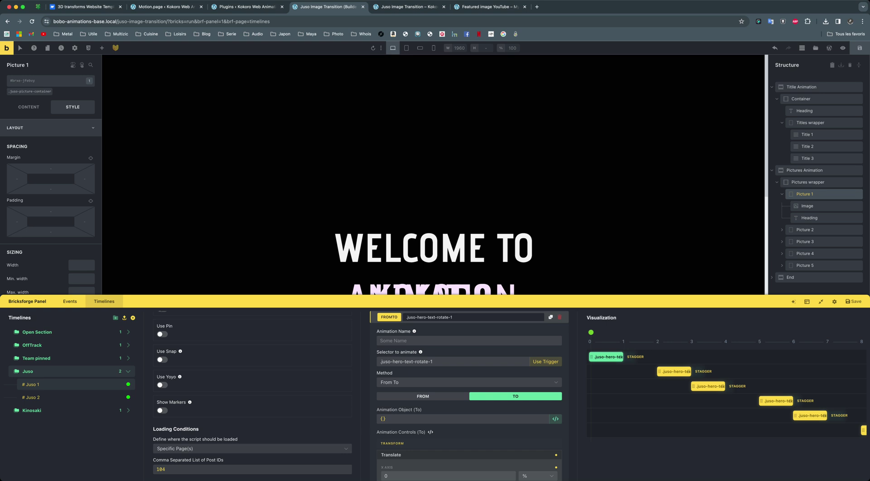
pyautogui.click(674, 372)
pyautogui.scroll(-5, 470, 399)
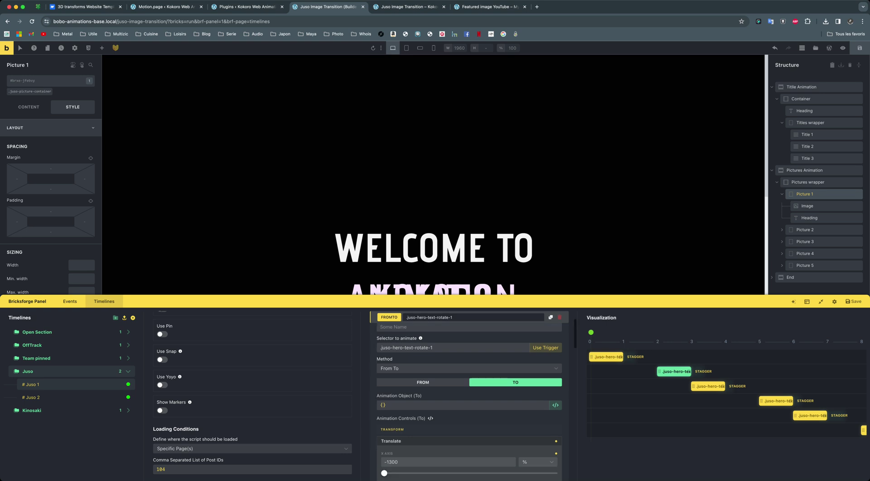
pyautogui.scroll(-10, 469, 399)
pyautogui.scroll(-5, 469, 399)
pyautogui.scroll(-3, 470, 399)
pyautogui.scroll(-3, 469, 399)
pyautogui.scroll(-3, 469, 399)
pyautogui.scroll(-2, 469, 399)
pyautogui.scroll(-2, 469, 398)
pyautogui.scroll(-1, 469, 399)
pyautogui.scroll(-2, 469, 399)
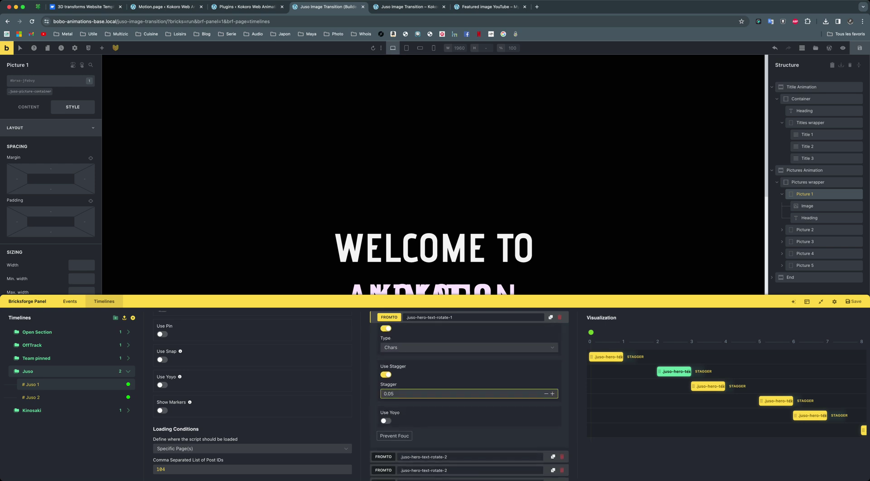
pyautogui.scroll(3, 469, 399)
pyautogui.scroll(5, 469, 399)
pyautogui.scroll(15, 470, 399)
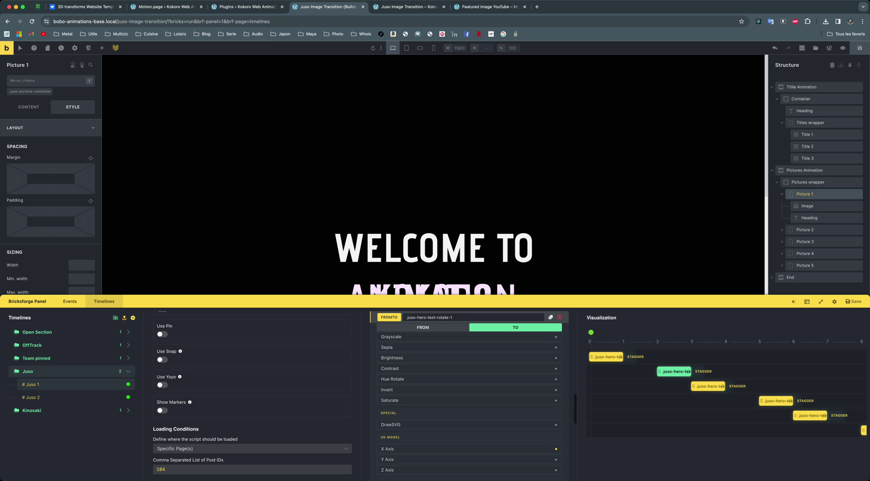
pyautogui.scroll(2, 469, 399)
pyautogui.scroll(3, 469, 398)
pyautogui.scroll(3, 469, 399)
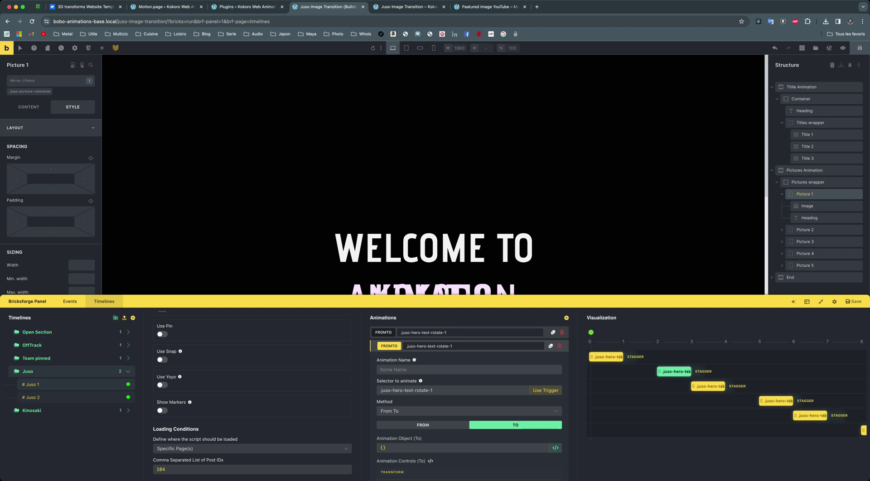
# Open the Juso 2 timeline and review its ScrollTrigger on juso-section.
pyautogui.click(31, 397)
pyautogui.scroll(2, 252, 408)
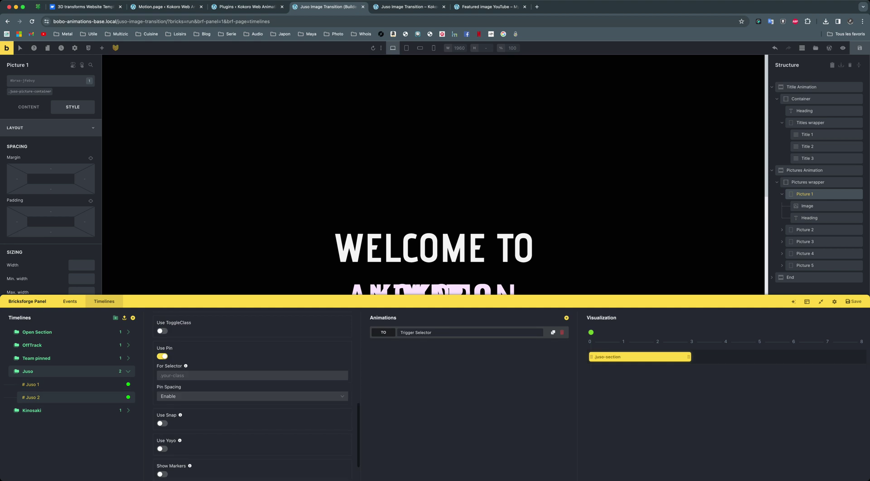
pyautogui.scroll(2, 252, 408)
pyautogui.scroll(2, 252, 408)
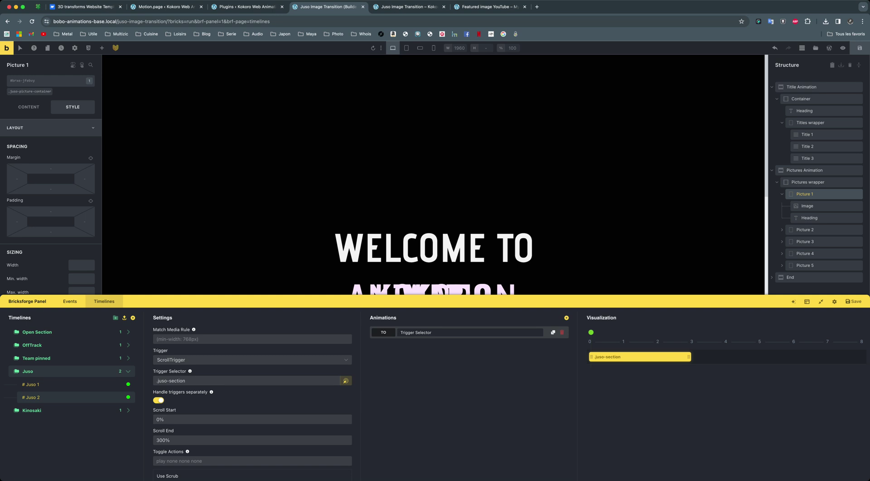
pyautogui.scroll(-2, 253, 394)
pyautogui.scroll(1, 252, 394)
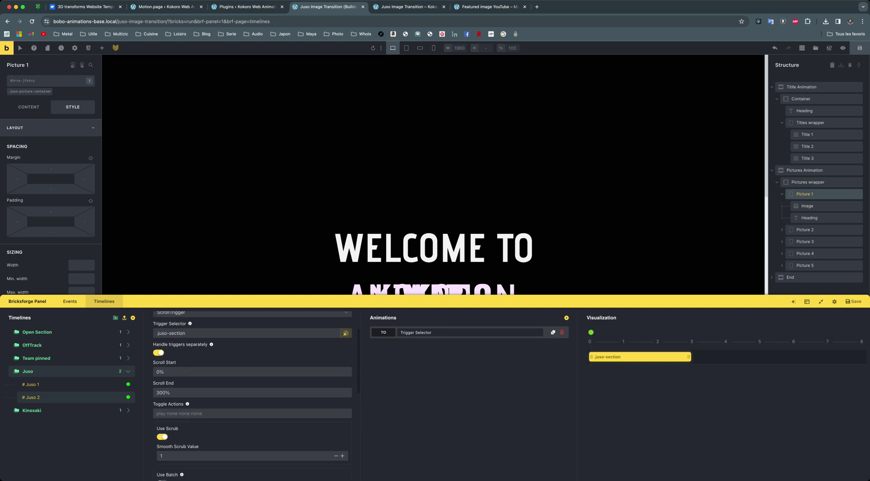
# Select the 300% Scroll End value and review the scrub and pin settings.
pyautogui.click(190, 393)
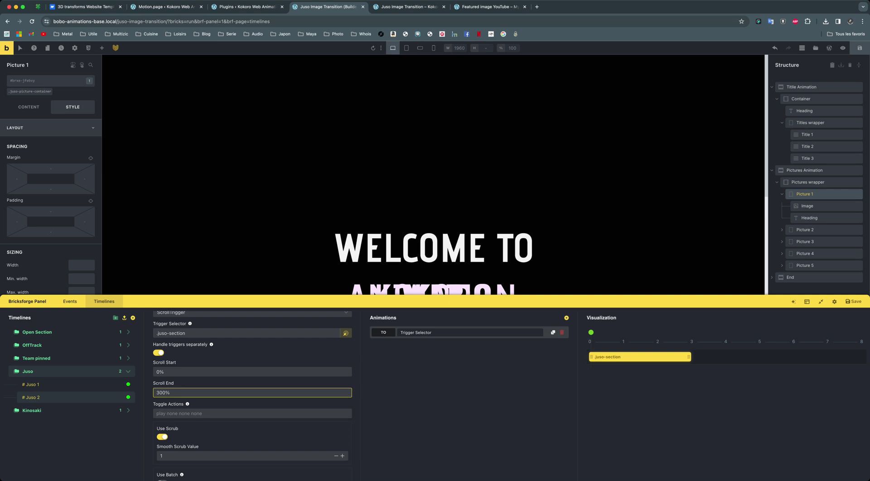
pyautogui.scroll(-1, 253, 392)
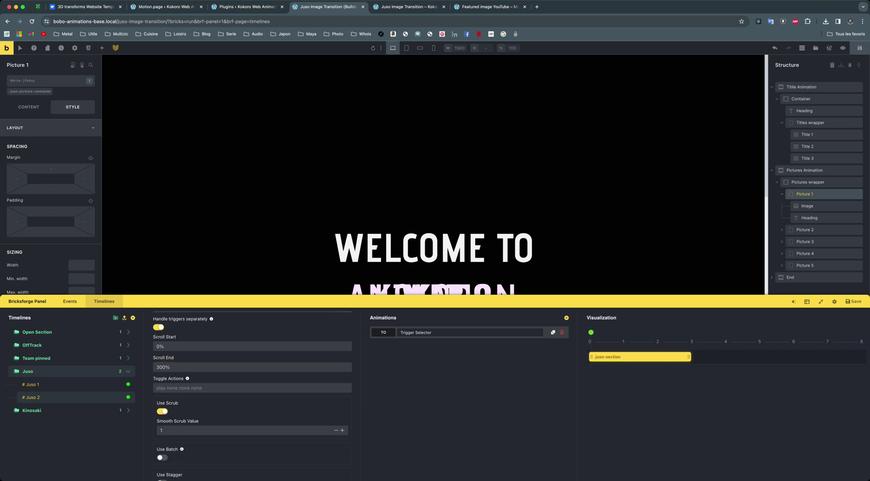
pyautogui.scroll(-1, 252, 394)
pyautogui.scroll(-1, 252, 395)
pyautogui.scroll(-1, 252, 394)
pyautogui.scroll(-1, 253, 394)
pyautogui.scroll(-1, 252, 394)
pyautogui.scroll(-2, 252, 394)
pyautogui.scroll(-1, 253, 395)
pyautogui.scroll(-1, 252, 394)
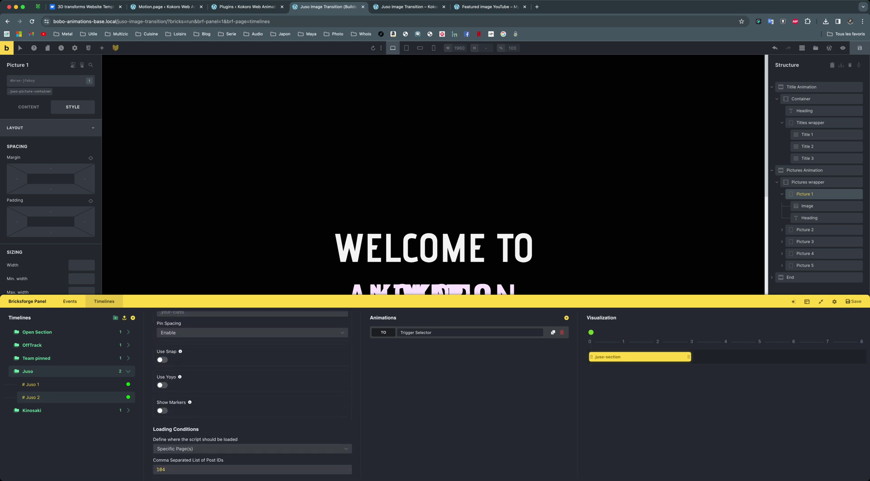
pyautogui.scroll(1, 252, 381)
pyautogui.scroll(1, 252, 381)
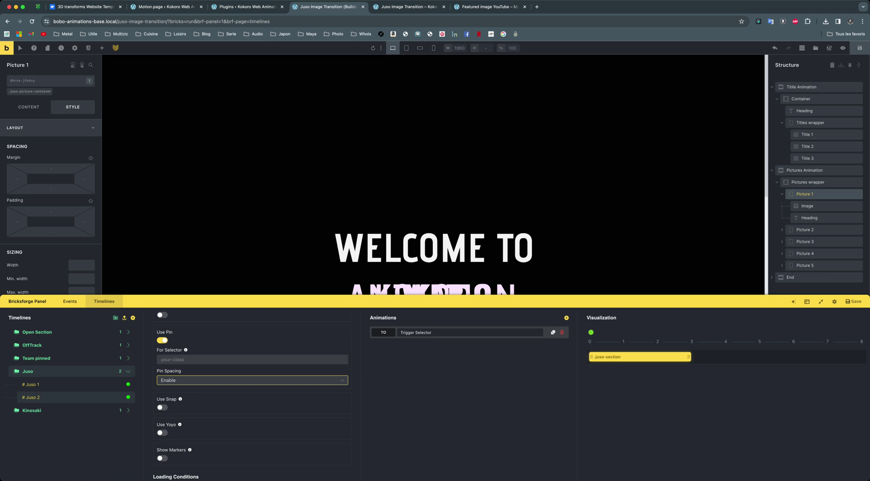
pyautogui.scroll(5, 253, 394)
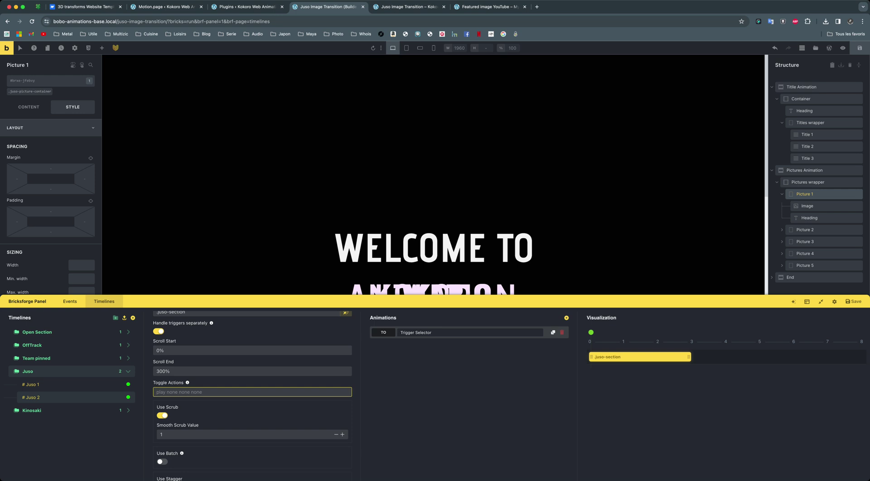
# Change the Juso 2 Scroll End from 300% to 100% and save.
pyautogui.click(253, 371)
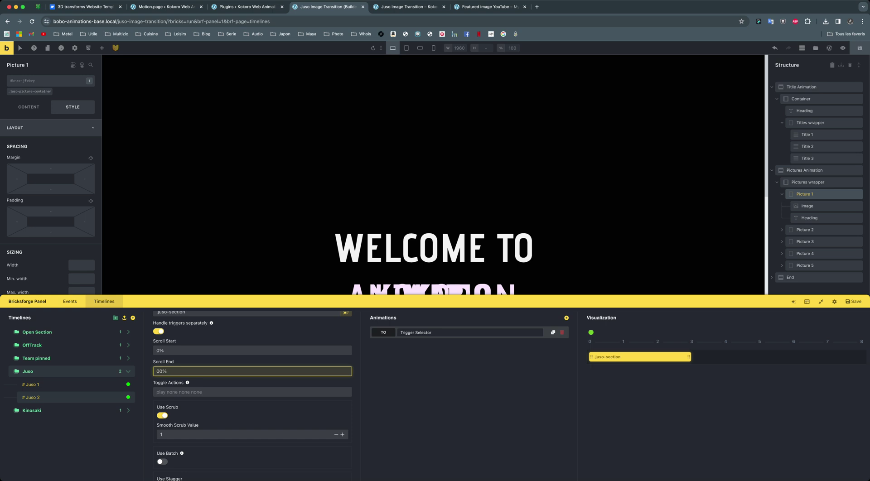
pyautogui.write('1')
pyautogui.hotkey('ctrl', 's')
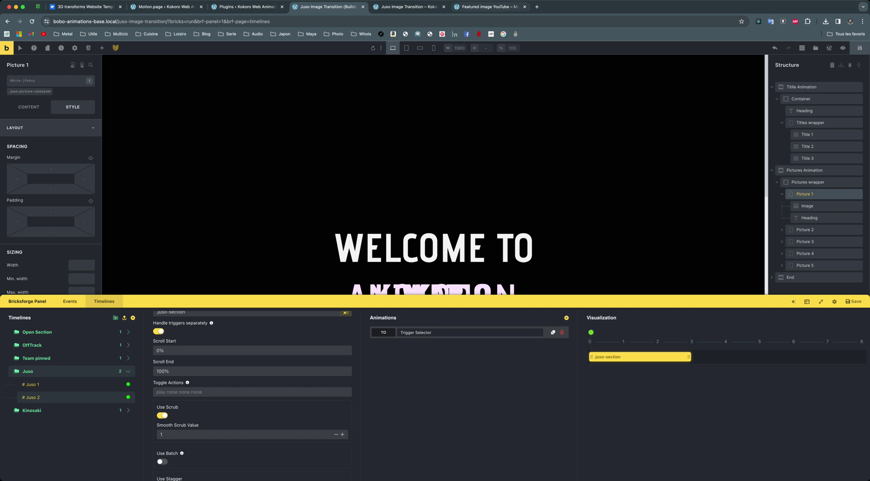
# Scroll through the live front-end page to preview the pinned slide animation.
pyautogui.click(408, 7)
pyautogui.scroll(2, 252, 394)
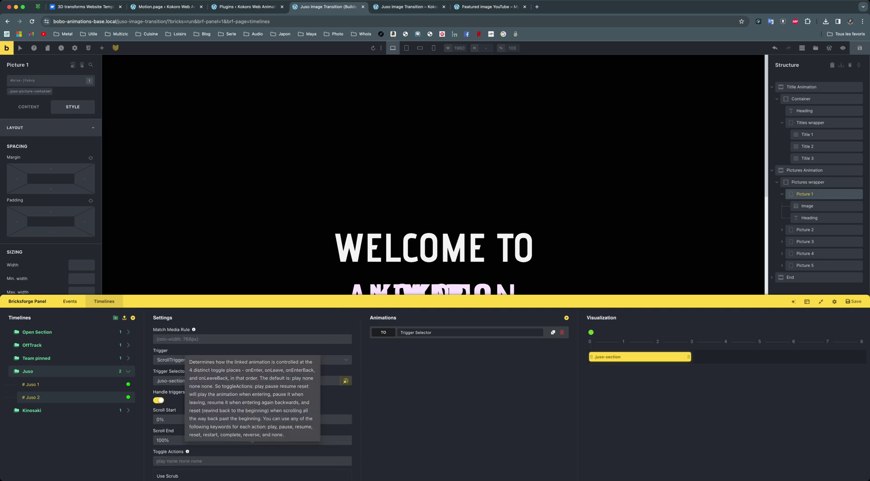
pyautogui.scroll(-4, 252, 394)
pyautogui.scroll(-2, 252, 395)
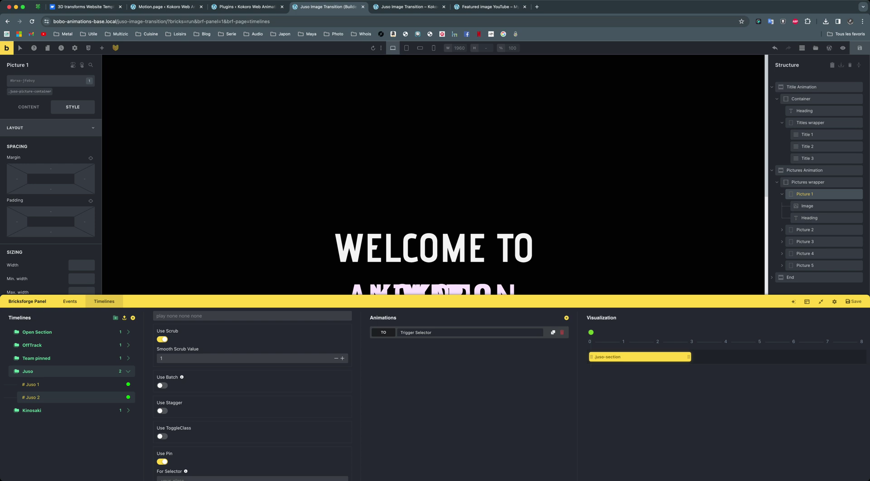
pyautogui.scroll(-1, 252, 394)
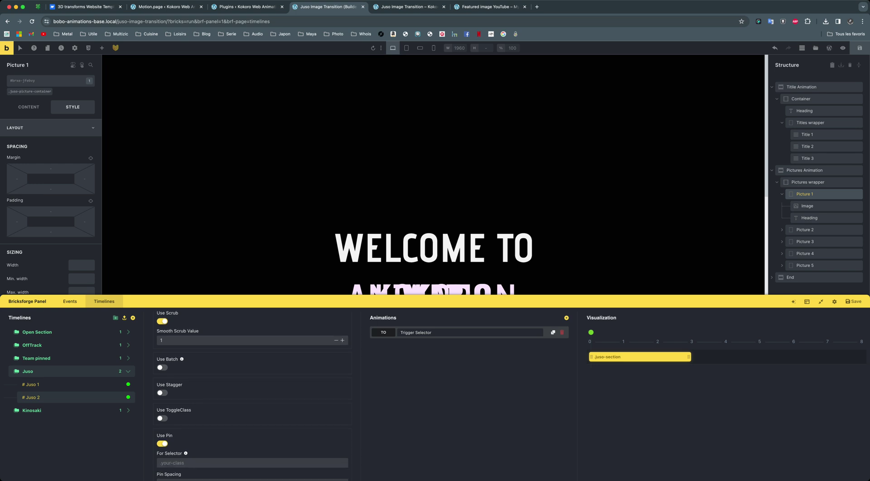
pyautogui.scroll(-2, 252, 395)
pyautogui.scroll(-1, 252, 395)
pyautogui.scroll(-1, 252, 394)
pyautogui.scroll(-3, 252, 394)
pyautogui.scroll(-1, 252, 395)
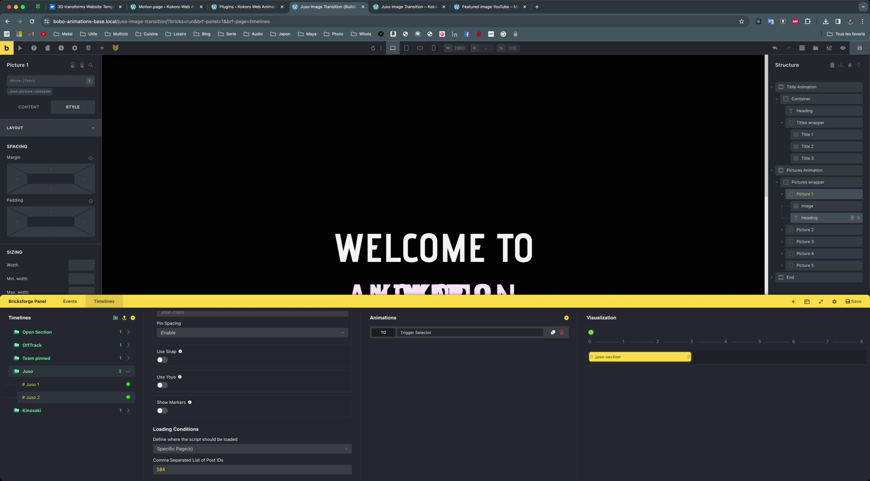
# Expand the 'TO Trigger Selector' animation's Translate to inspect the -400% X offset.
pyautogui.click(453, 333)
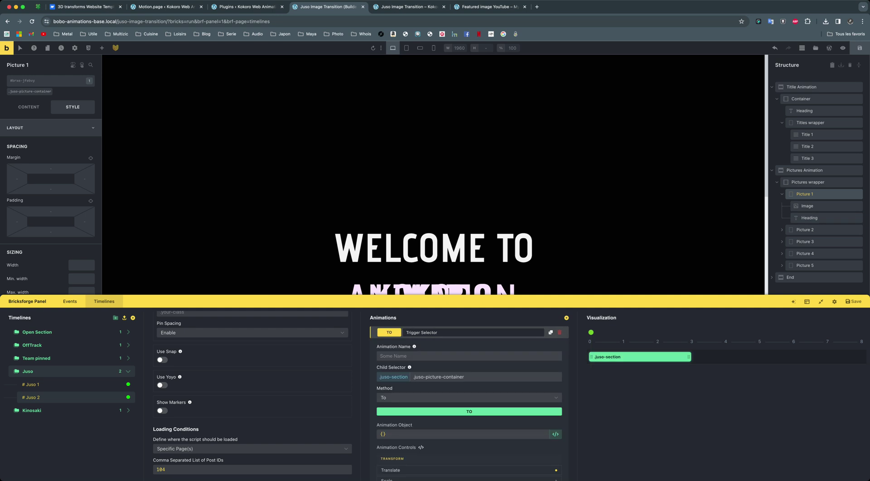
pyautogui.scroll(-2, 470, 394)
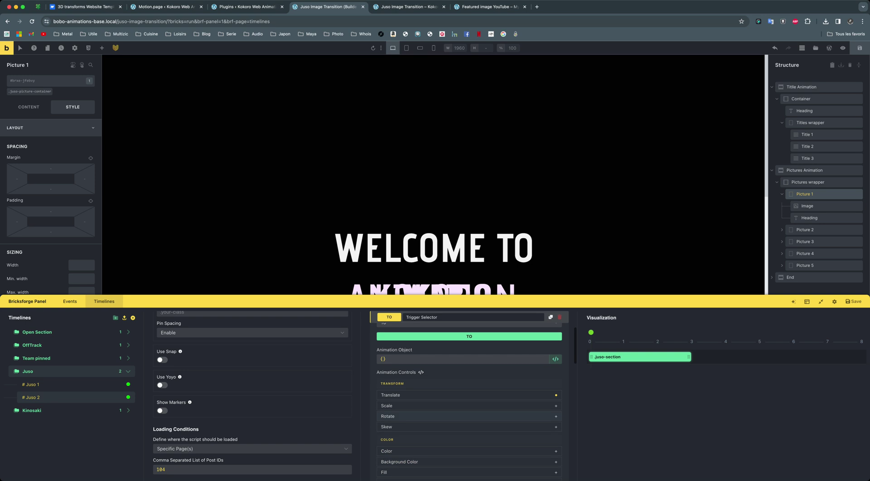
pyautogui.scroll(-3, 470, 395)
pyautogui.click(453, 369)
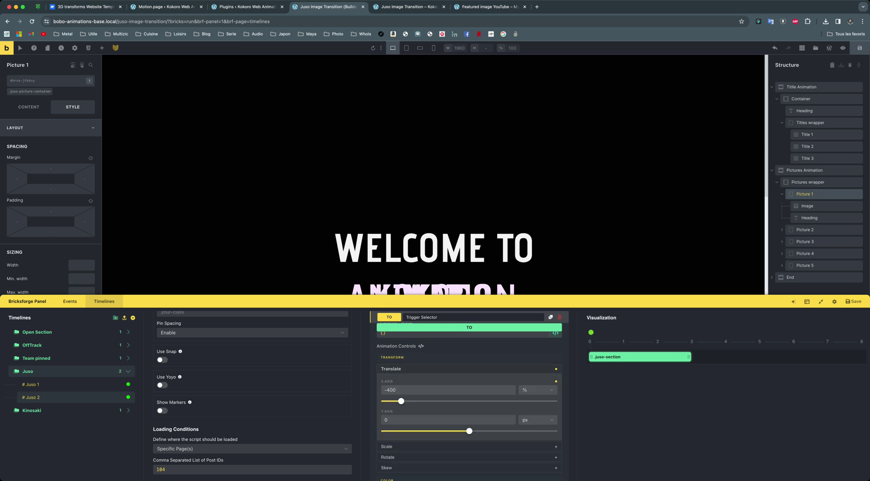
pyautogui.press('Tab')
pyautogui.scroll(1, 469, 399)
pyautogui.scroll(1, 470, 399)
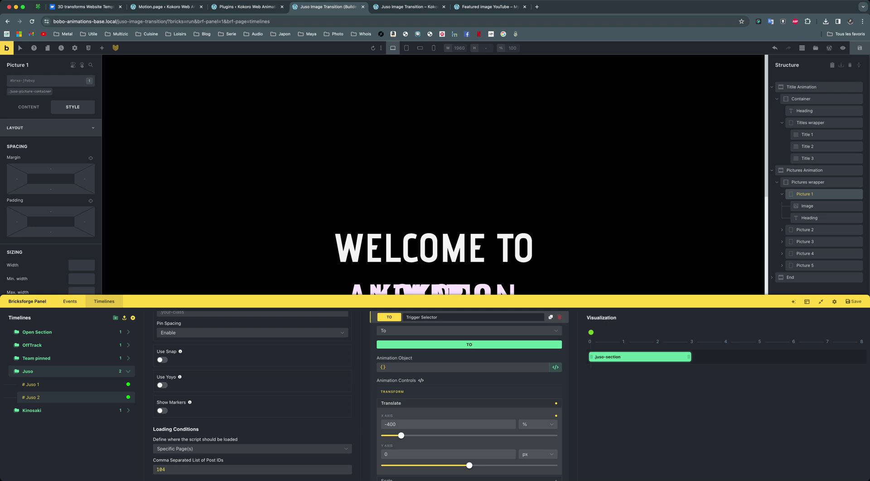
pyautogui.scroll(-3, 470, 404)
pyautogui.scroll(1, 469, 403)
pyautogui.scroll(1, 469, 404)
pyautogui.scroll(1, 470, 403)
# Collapse the Translate settings and return to the timeline's ScrollTrigger overview.
pyautogui.click(407, 415)
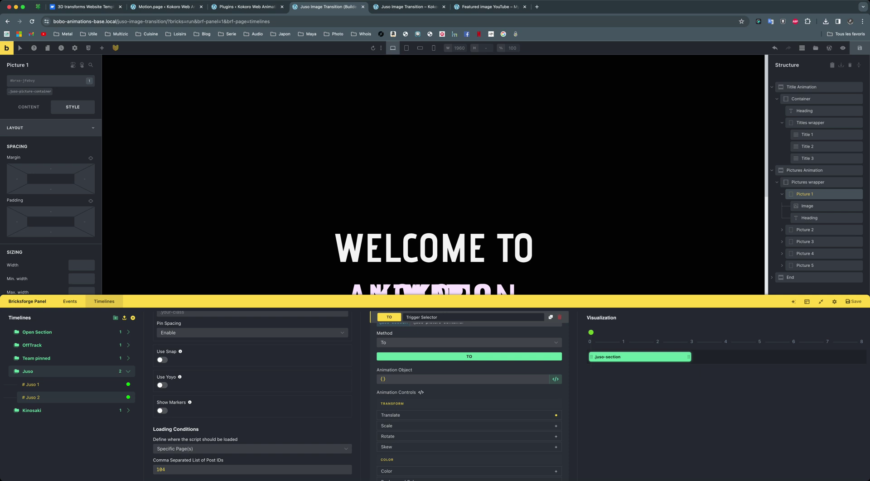
pyautogui.scroll(2, 256, 394)
pyautogui.scroll(2, 256, 395)
pyautogui.scroll(2, 256, 394)
pyautogui.scroll(2, 256, 394)
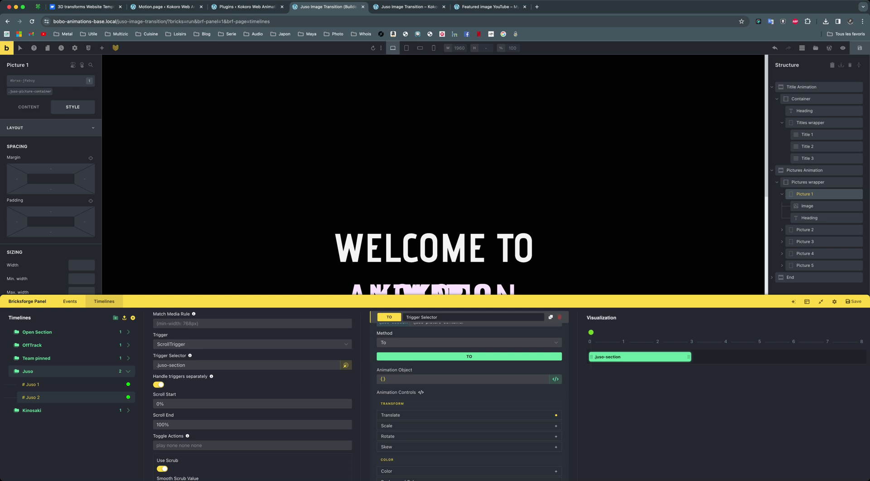